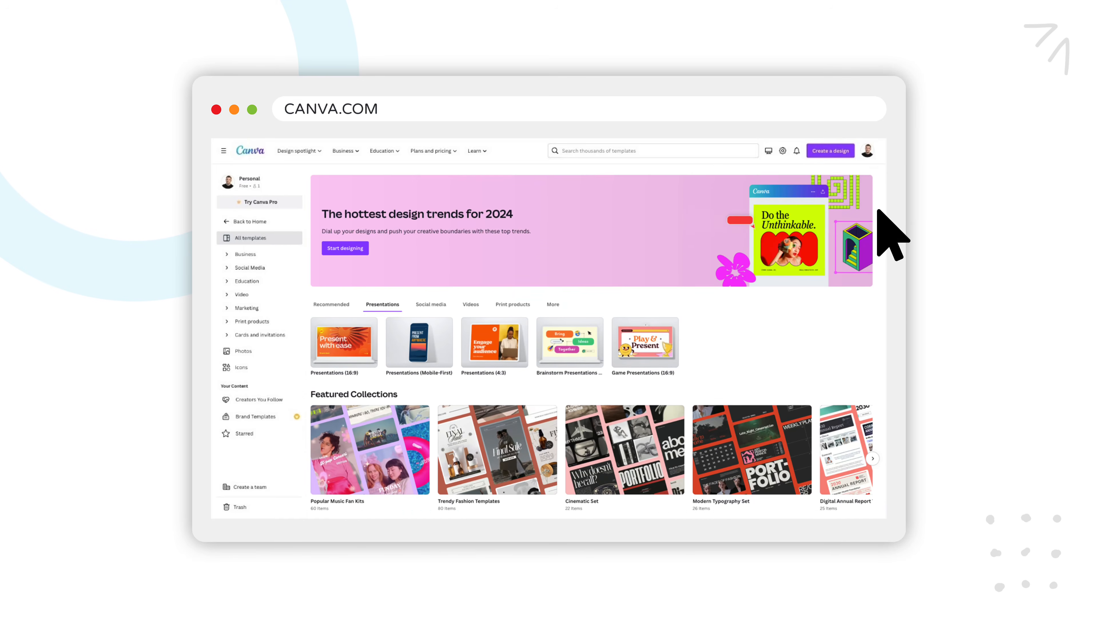
{"action": "scroll", "coordinate": [878, 288], "scroll_direction": "down", "scroll_amount": 6}
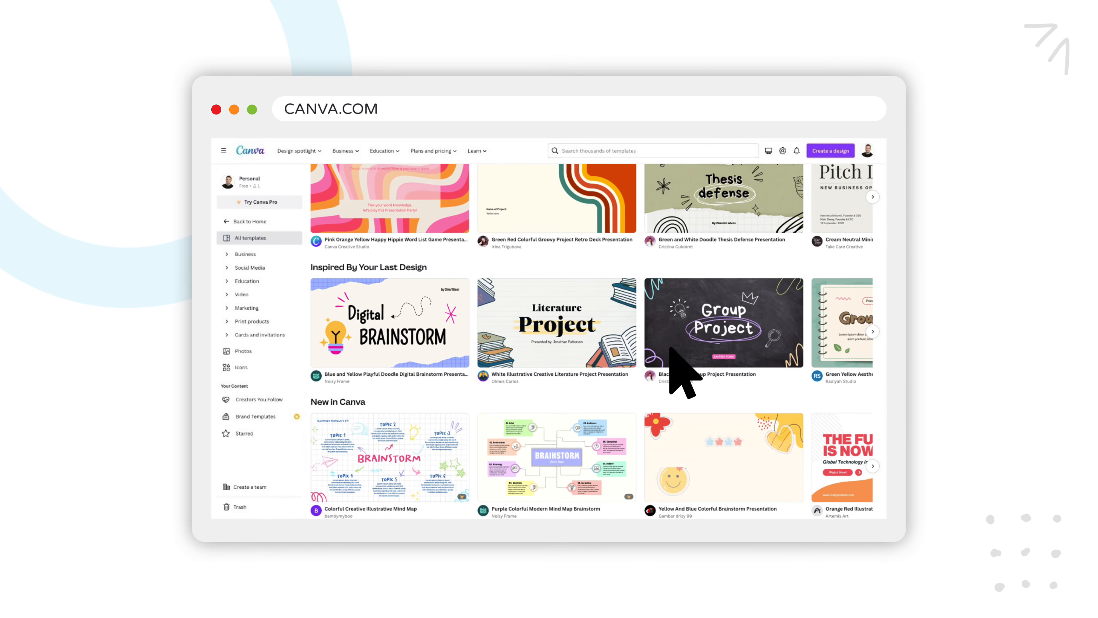
Open the Digital Brainstorm doodle presentation template from the gallery.
{"action": "left_click", "coordinate": [391, 340]}
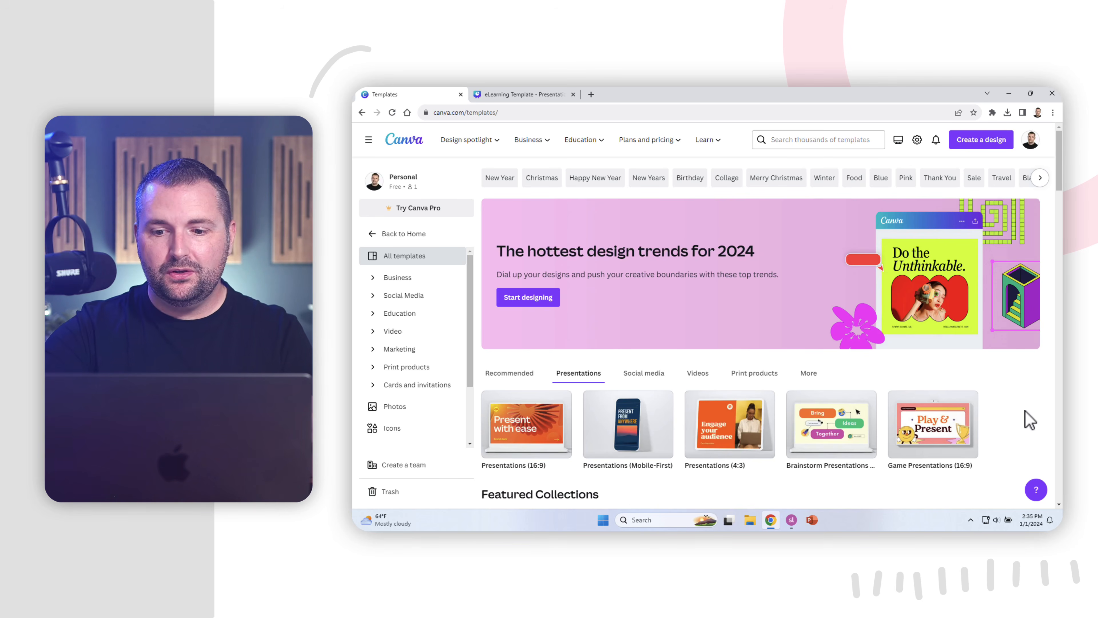
Browse the template sections, then switch back to the eLearning Template design tab.
{"action": "scroll", "coordinate": [1030, 420], "scroll_direction": "down", "scroll_amount": 7}
{"action": "scroll", "coordinate": [1029, 422], "scroll_direction": "up", "scroll_amount": 5}
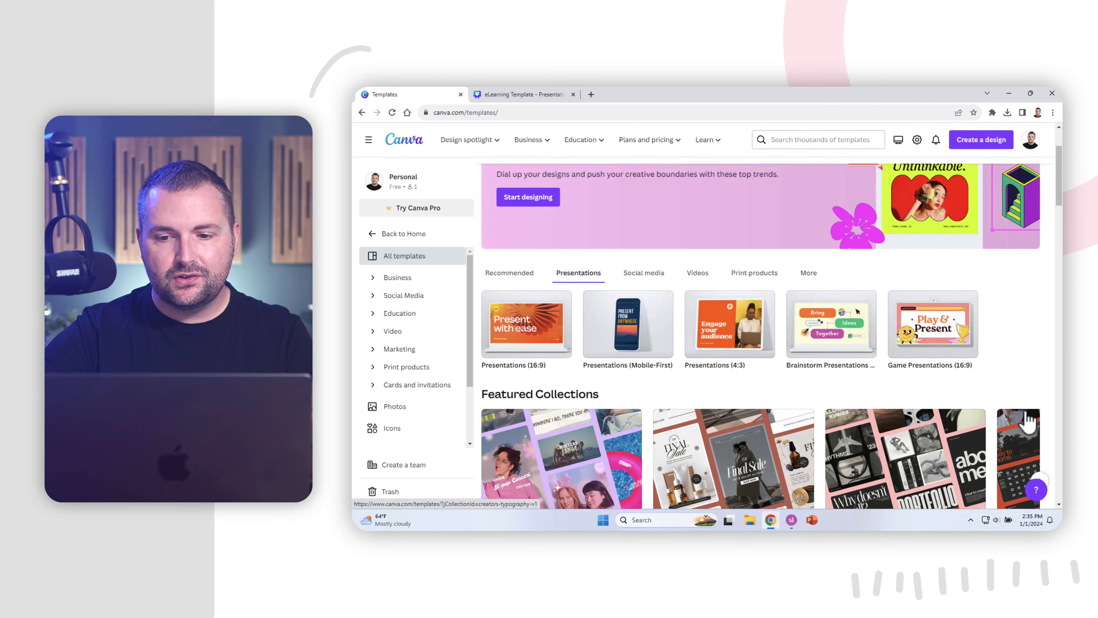
{"action": "scroll", "coordinate": [1029, 419], "scroll_direction": "up", "scroll_amount": 1}
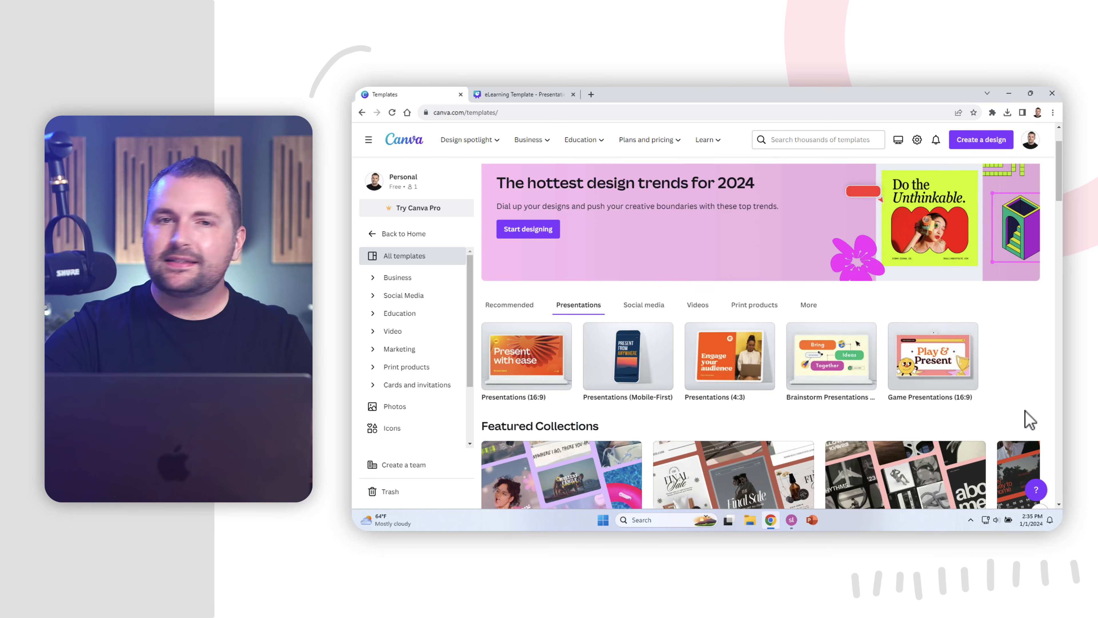
{"action": "scroll", "coordinate": [1030, 420], "scroll_direction": "down", "scroll_amount": 5}
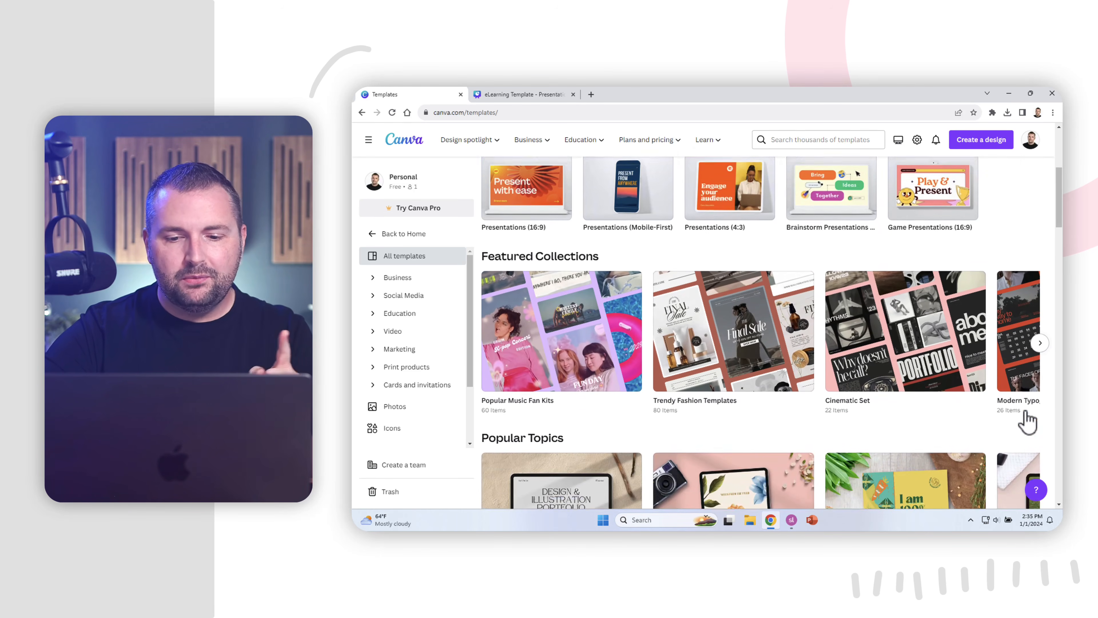
{"action": "scroll", "coordinate": [1029, 420], "scroll_direction": "down", "scroll_amount": 6}
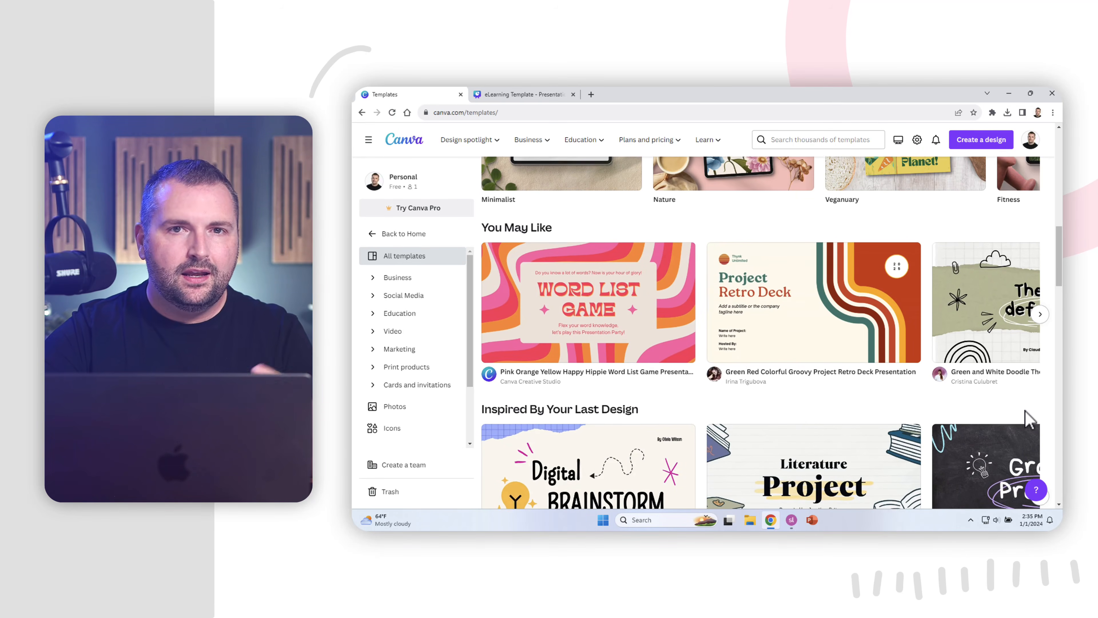
{"action": "scroll", "coordinate": [1029, 421], "scroll_direction": "down", "scroll_amount": 3}
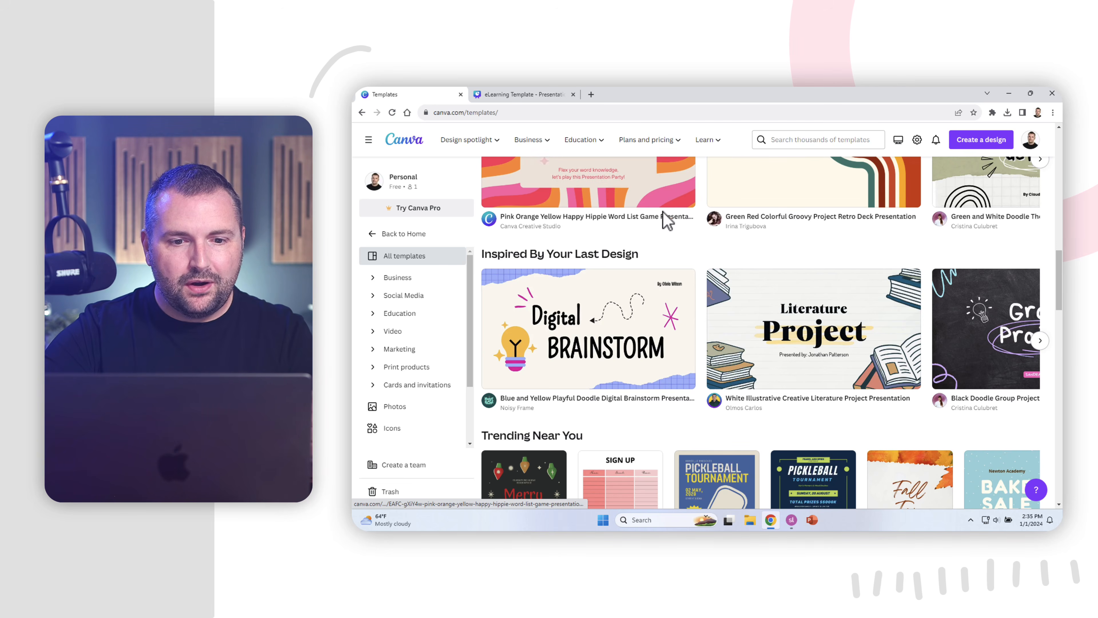
{"action": "left_click", "coordinate": [541, 95]}
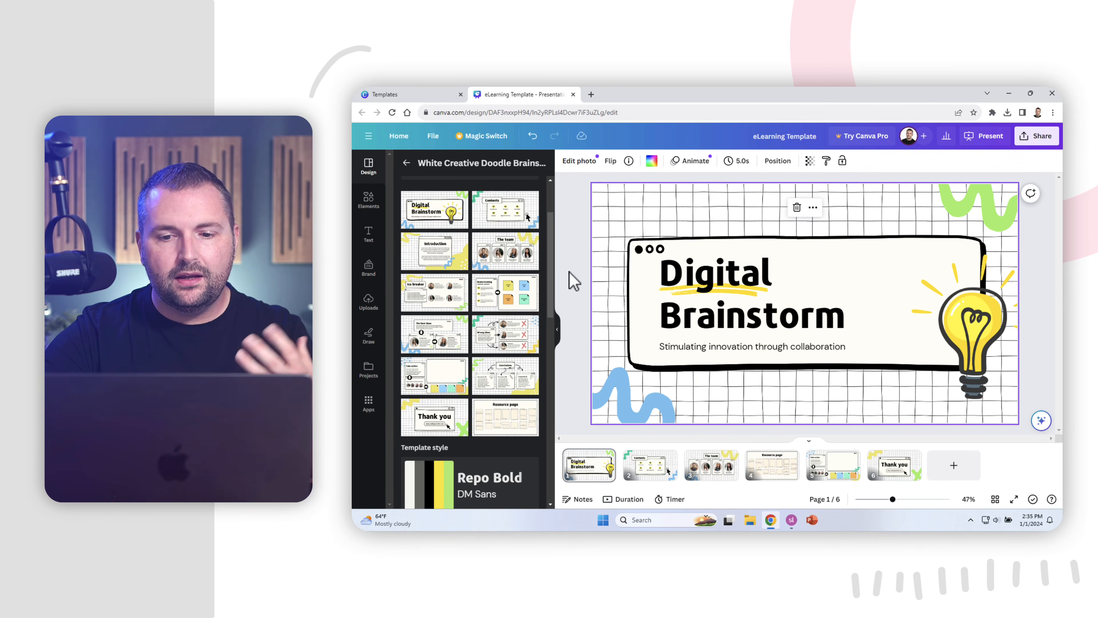
Deselect the background, go to page 3 'The team', and open the Share menu.
{"action": "left_click", "coordinate": [1049, 284]}
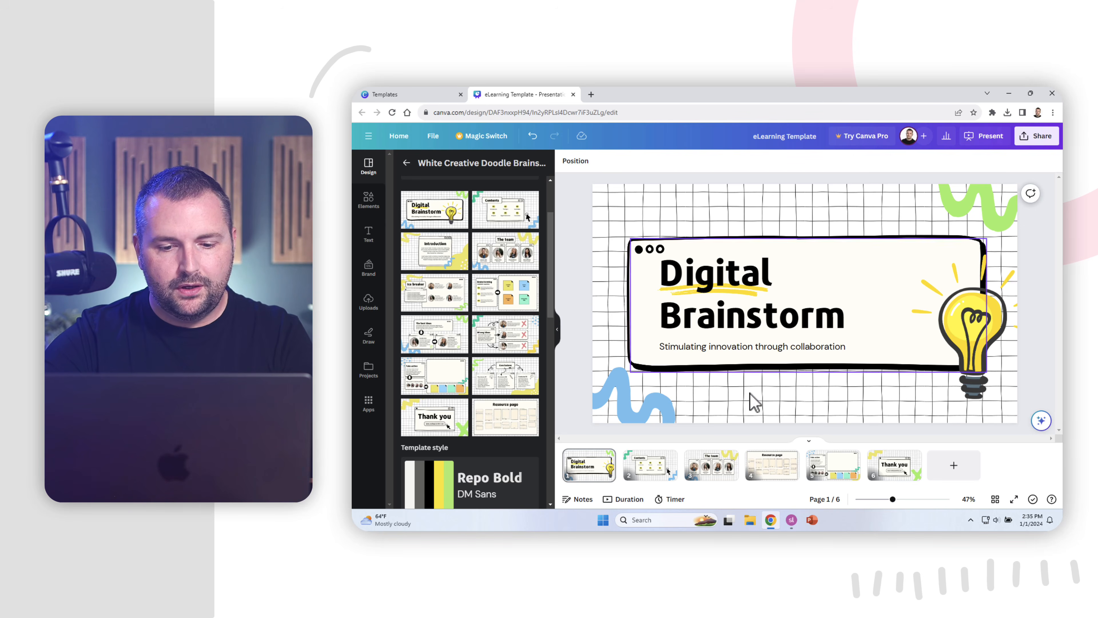
{"action": "left_click", "coordinate": [726, 476]}
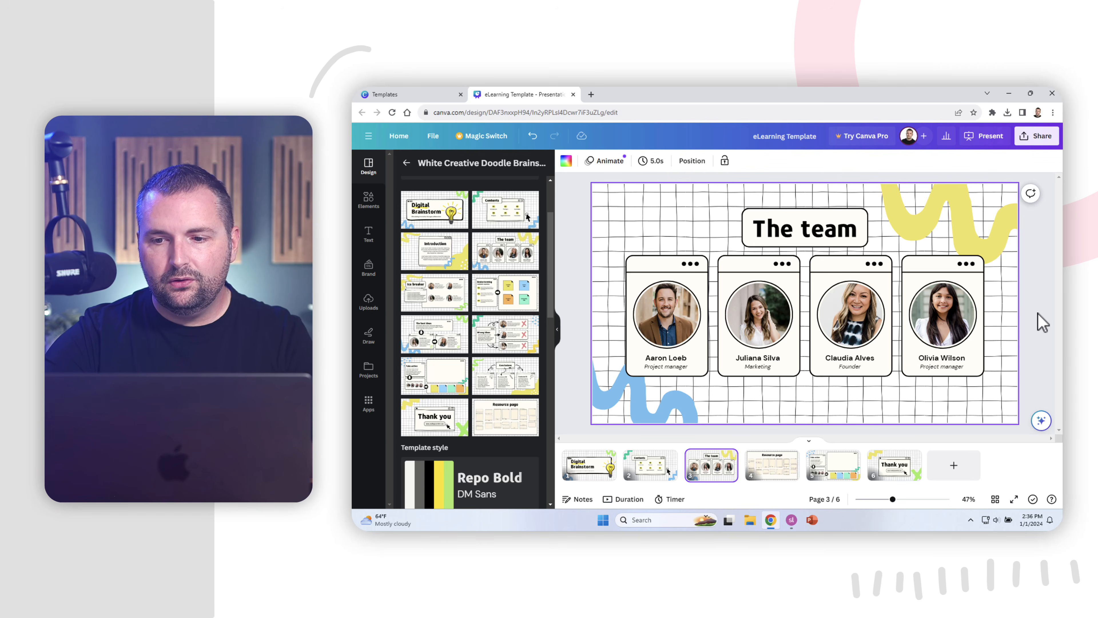
{"action": "left_click", "coordinate": [1038, 137]}
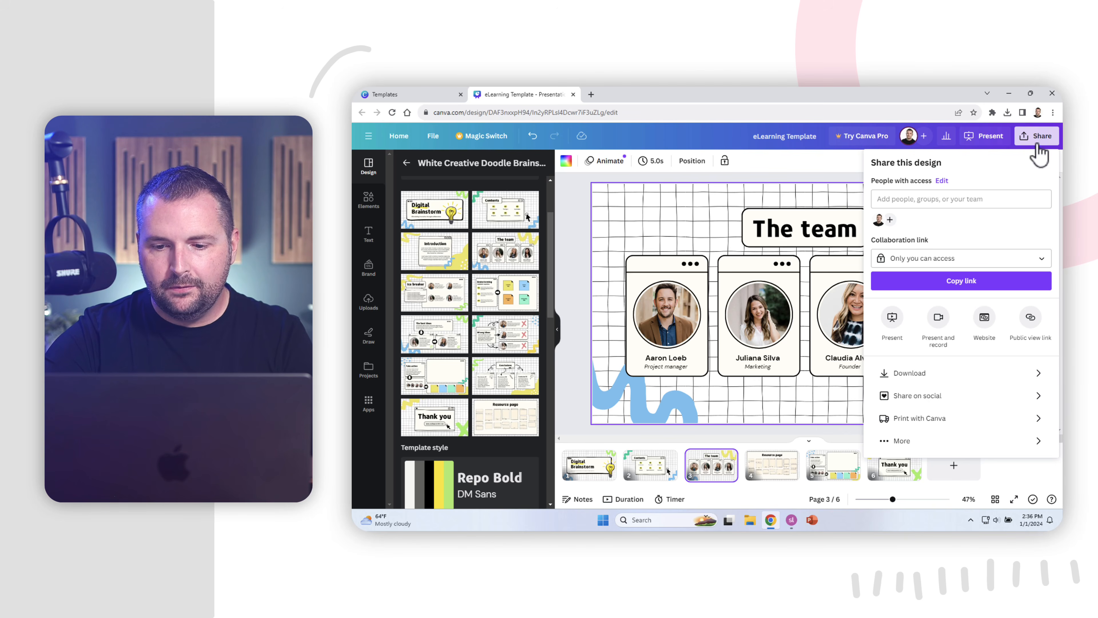
Check the Download file types, including PNG, and close the panel without downloading.
{"action": "left_click", "coordinate": [1003, 379]}
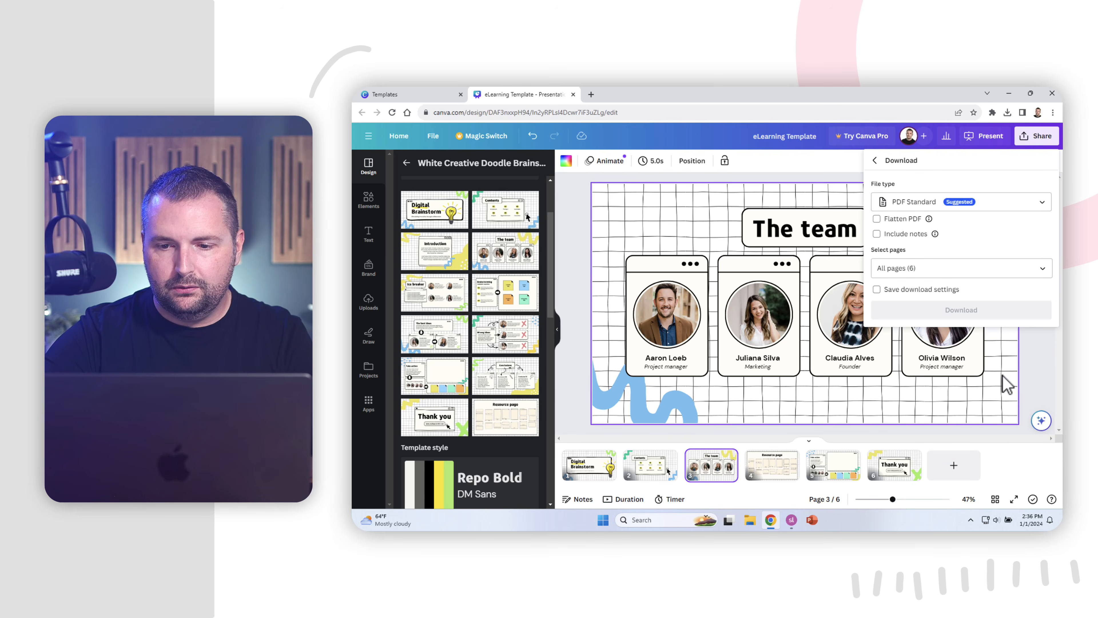
{"action": "left_click", "coordinate": [1039, 206]}
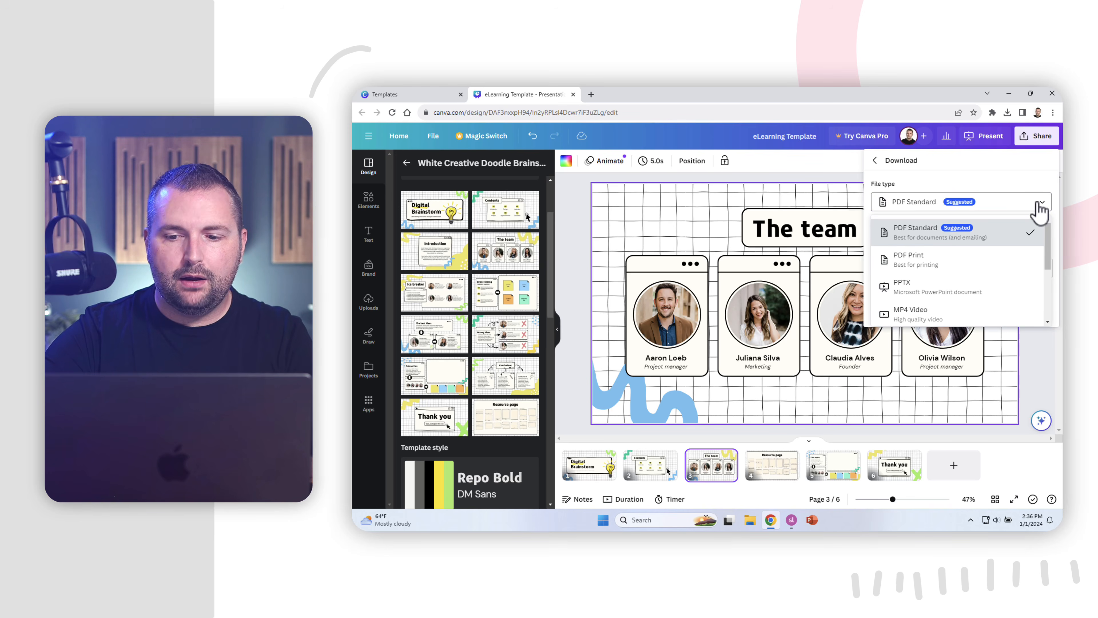
{"action": "scroll", "coordinate": [1042, 265], "scroll_direction": "down", "scroll_amount": 2}
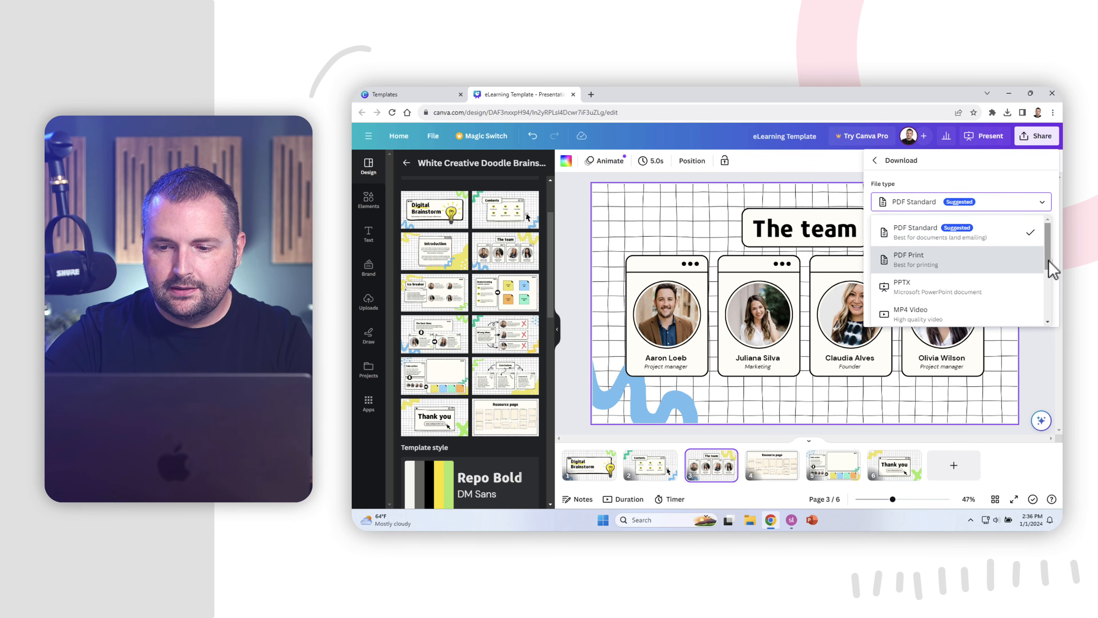
{"action": "scroll", "coordinate": [1048, 281], "scroll_direction": "down", "scroll_amount": 2}
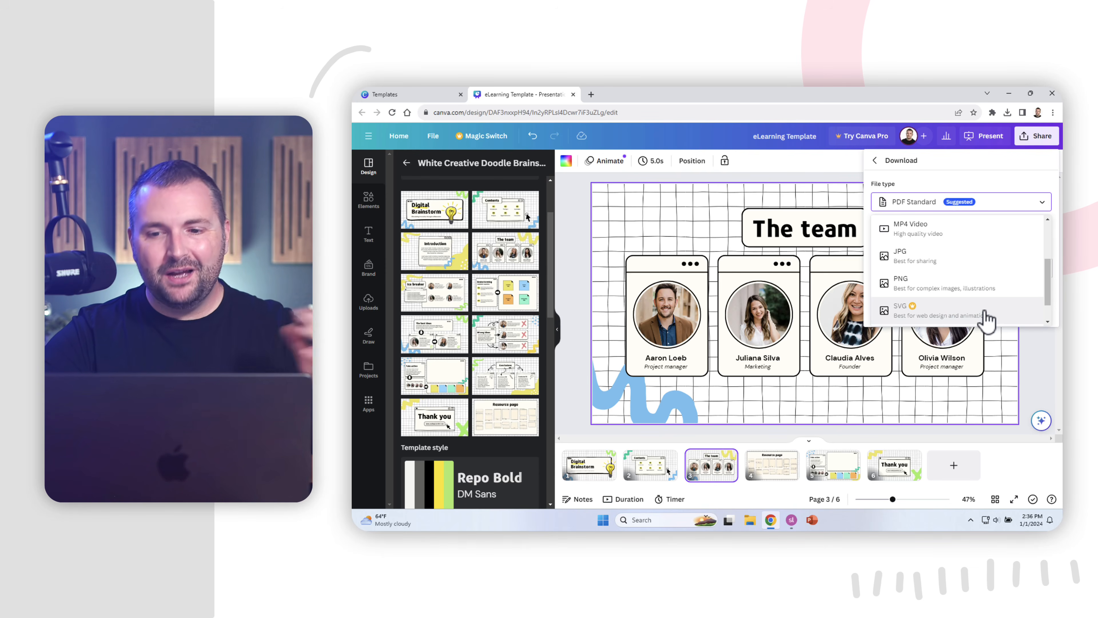
{"action": "left_click", "coordinate": [1038, 352]}
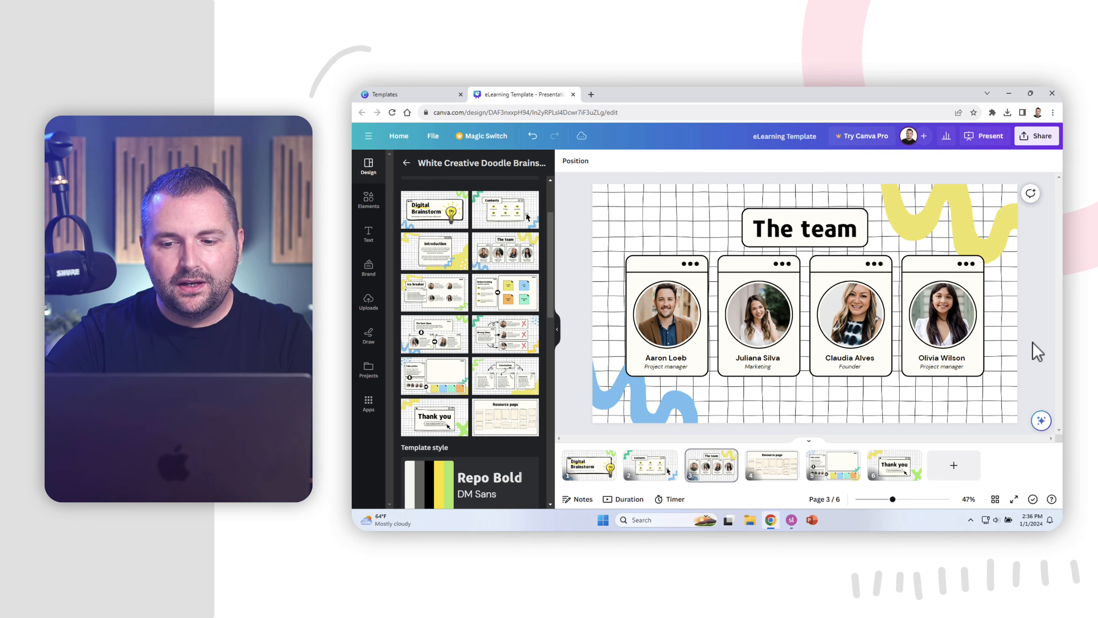
From page 1, download the whole six-page design as a PPTX file.
{"action": "left_click", "coordinate": [600, 468]}
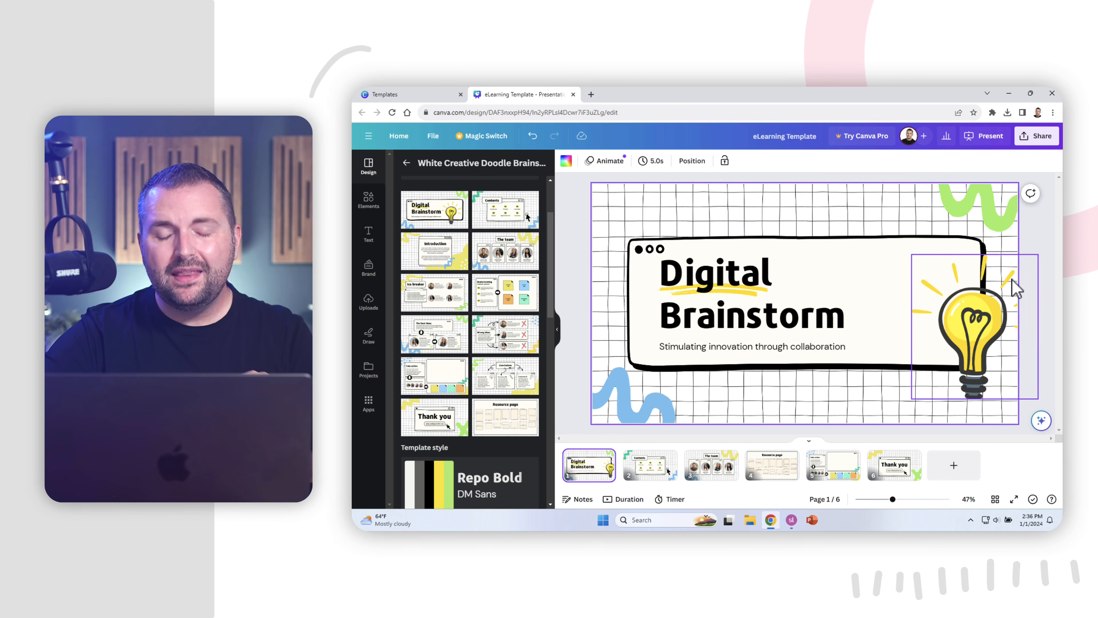
{"action": "left_click", "coordinate": [1047, 137]}
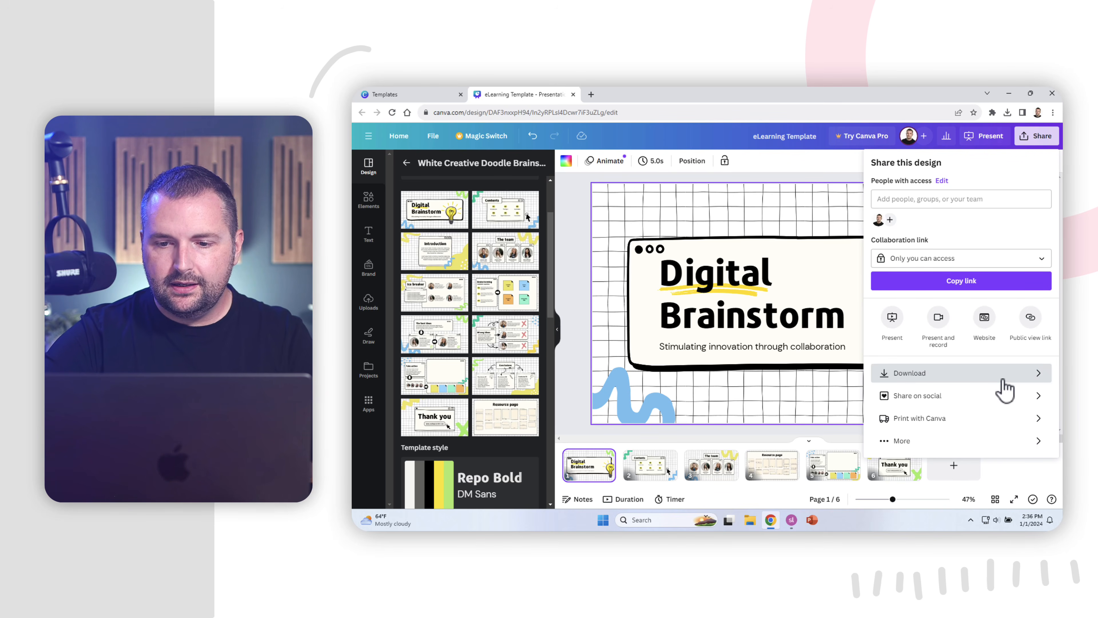
{"action": "left_click", "coordinate": [1003, 375]}
{"action": "left_click", "coordinate": [1027, 204]}
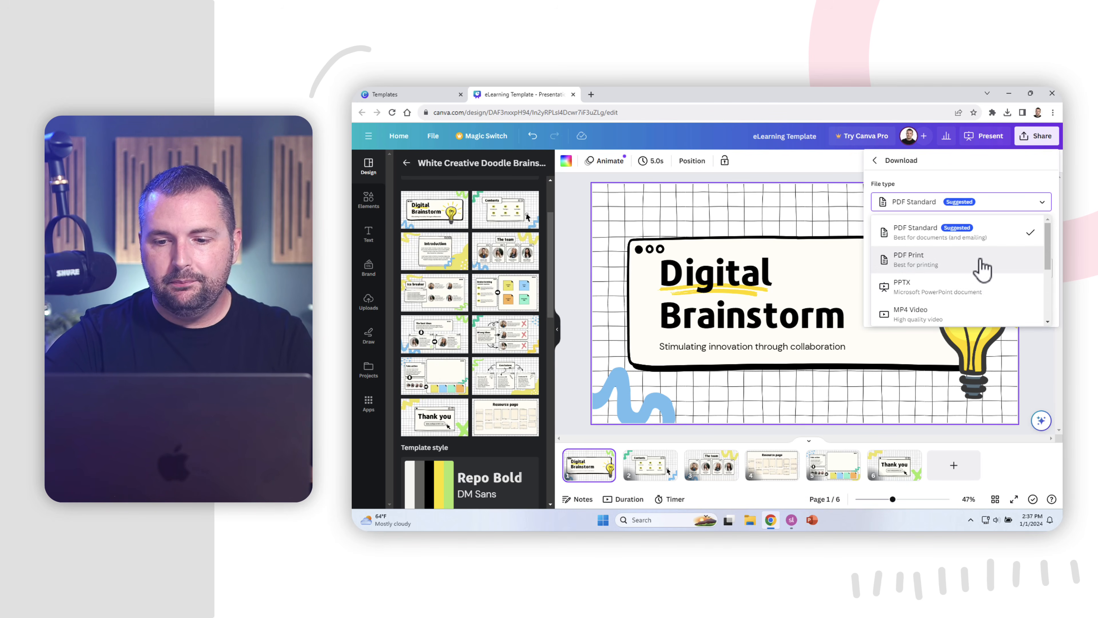
{"action": "left_click", "coordinate": [990, 287]}
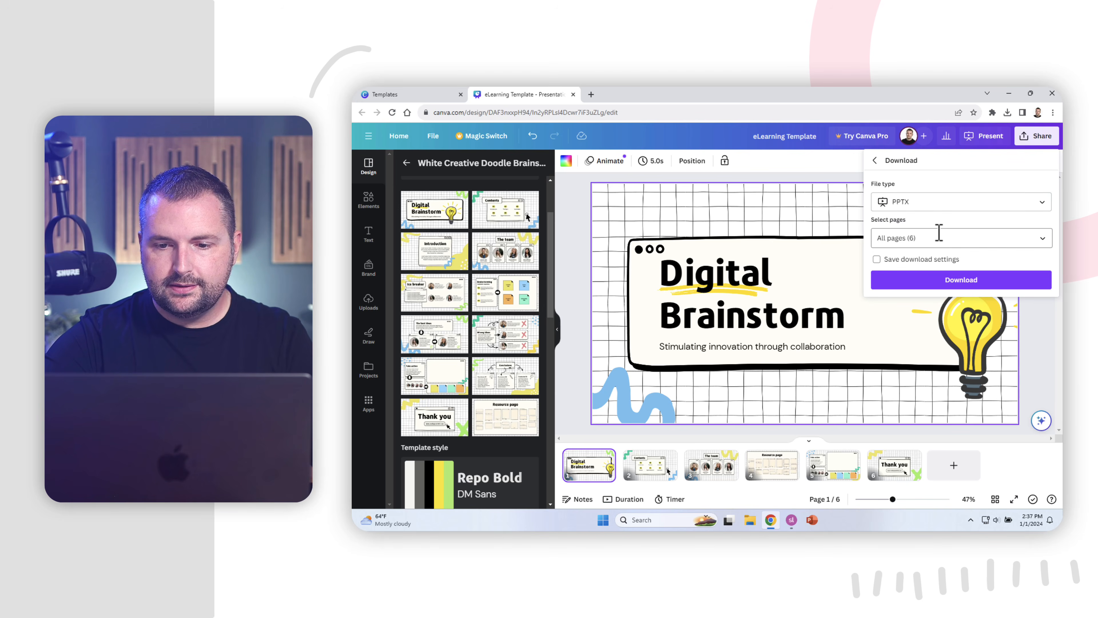
{"action": "left_click", "coordinate": [954, 280]}
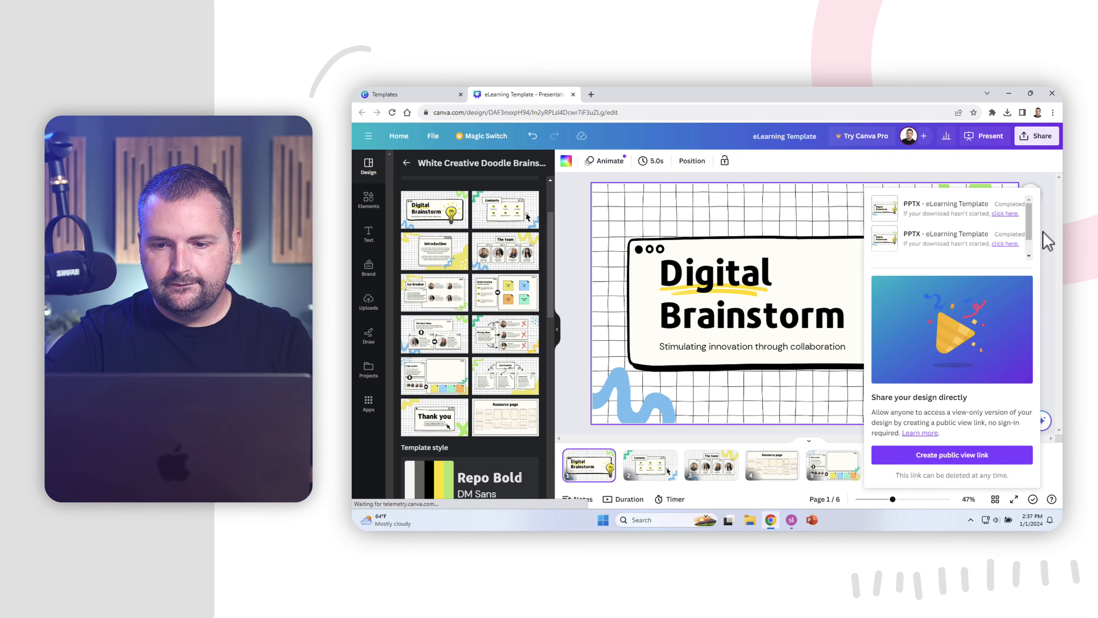
Open the downloaded eLearning Template presentation from the Downloads folder in PowerPoint.
{"action": "left_click", "coordinate": [1009, 93]}
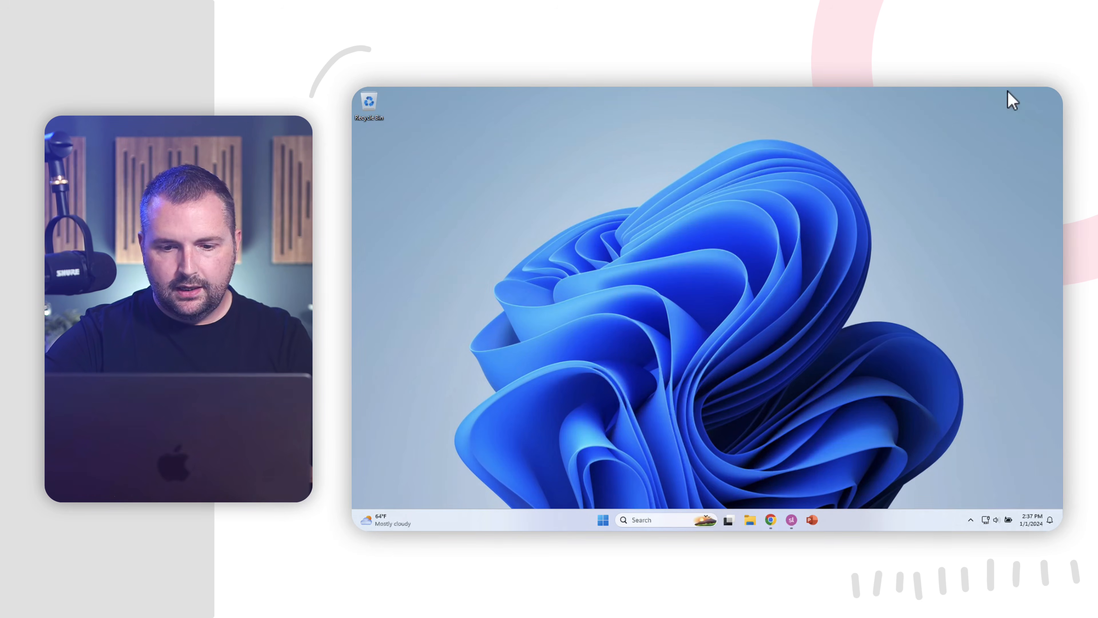
{"action": "left_click", "coordinate": [750, 521]}
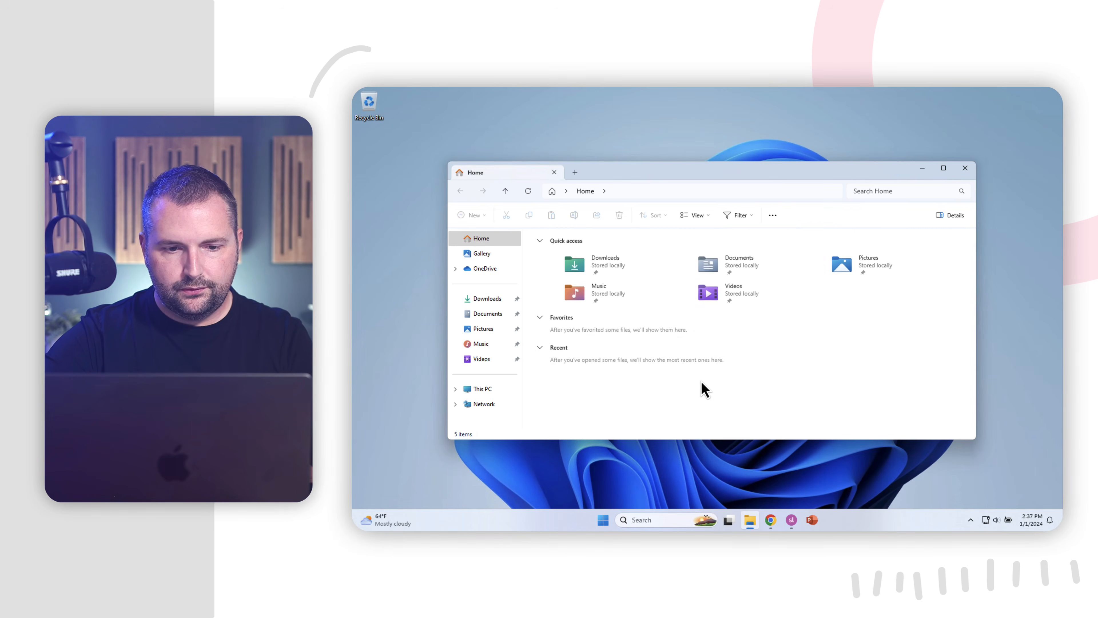
{"action": "left_click", "coordinate": [500, 318]}
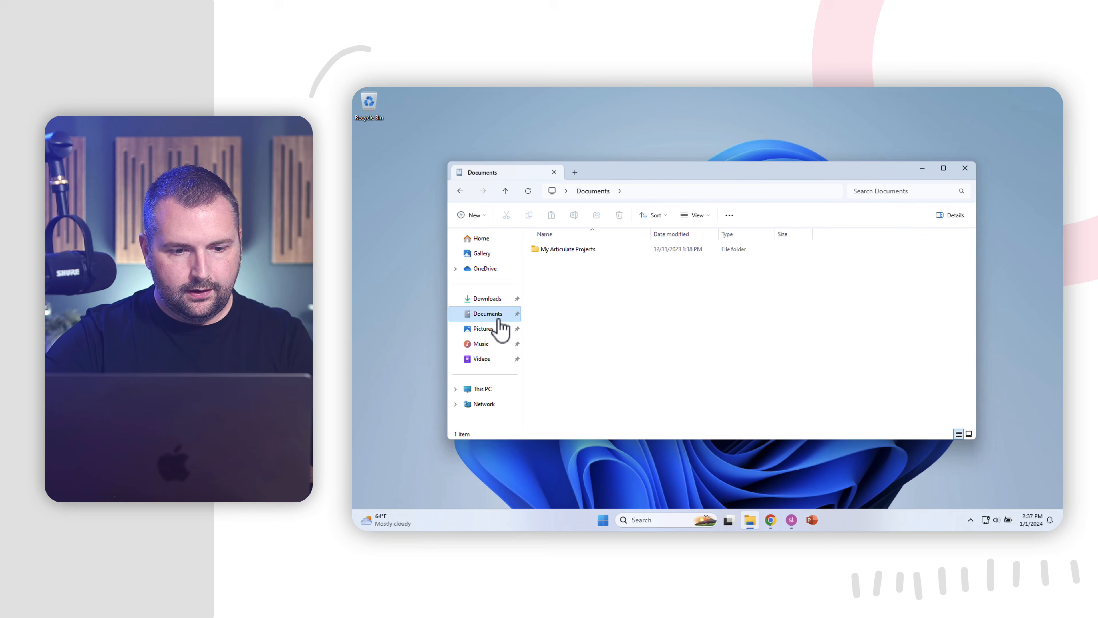
{"action": "left_click", "coordinate": [496, 301]}
{"action": "double_click", "coordinate": [557, 264]}
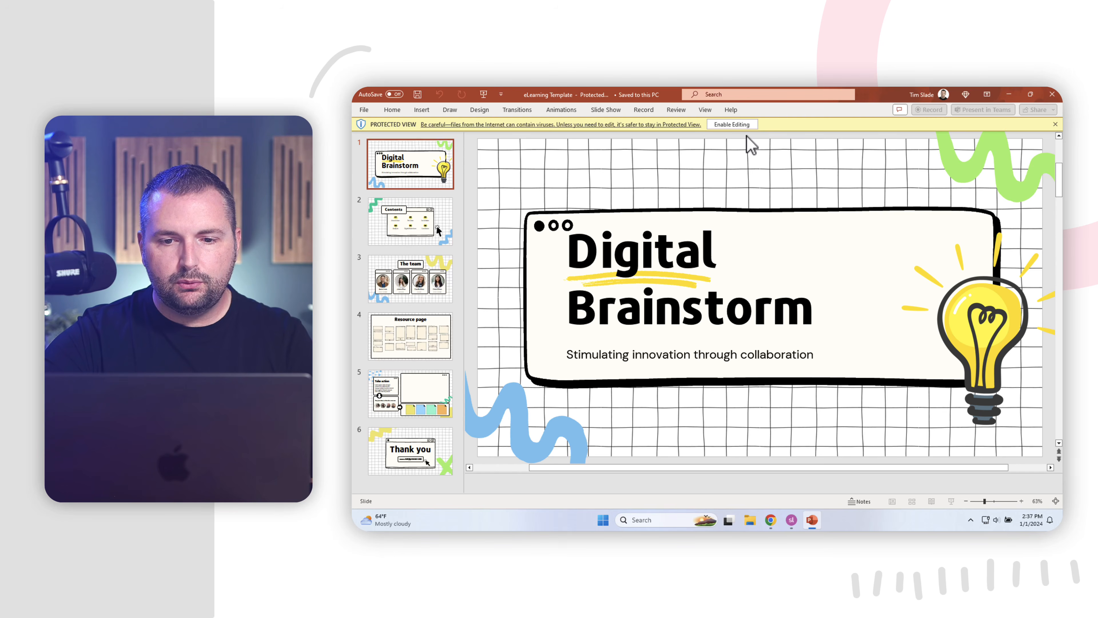
Enable editing, hide the notes pane, and view slides 2–4: Contents, The team, Resource page.
{"action": "left_click", "coordinate": [736, 124]}
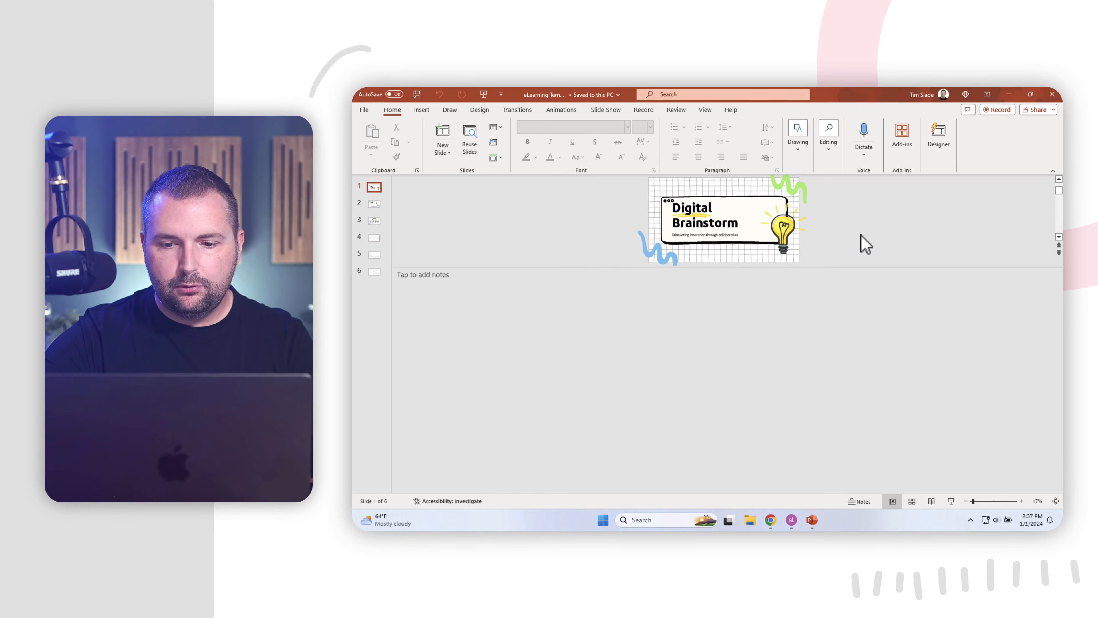
{"action": "left_click", "coordinate": [859, 502]}
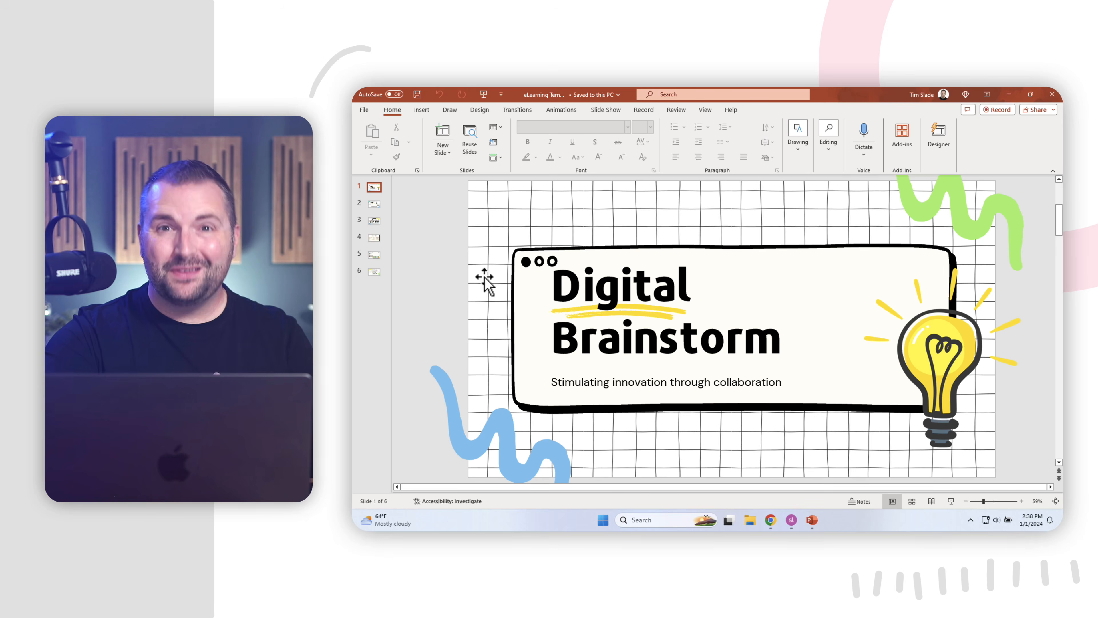
{"action": "left_click", "coordinate": [380, 206]}
{"action": "left_click", "coordinate": [374, 221]}
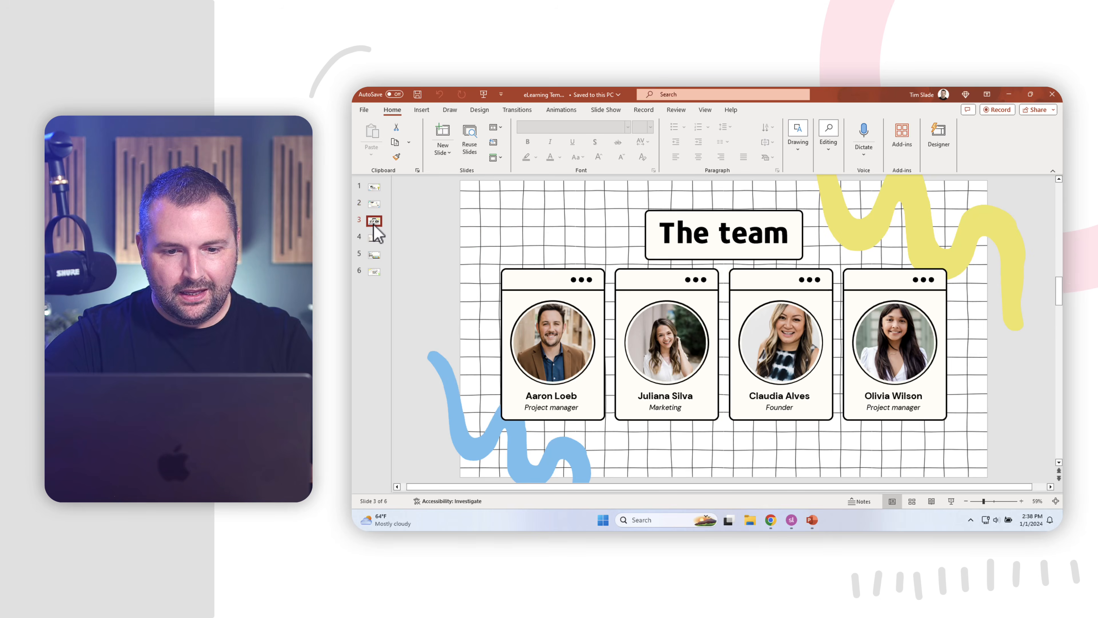
{"action": "left_click", "coordinate": [373, 241]}
{"action": "key", "text": "Up"}
{"action": "key", "text": "Up"}
{"action": "key", "text": "Up"}
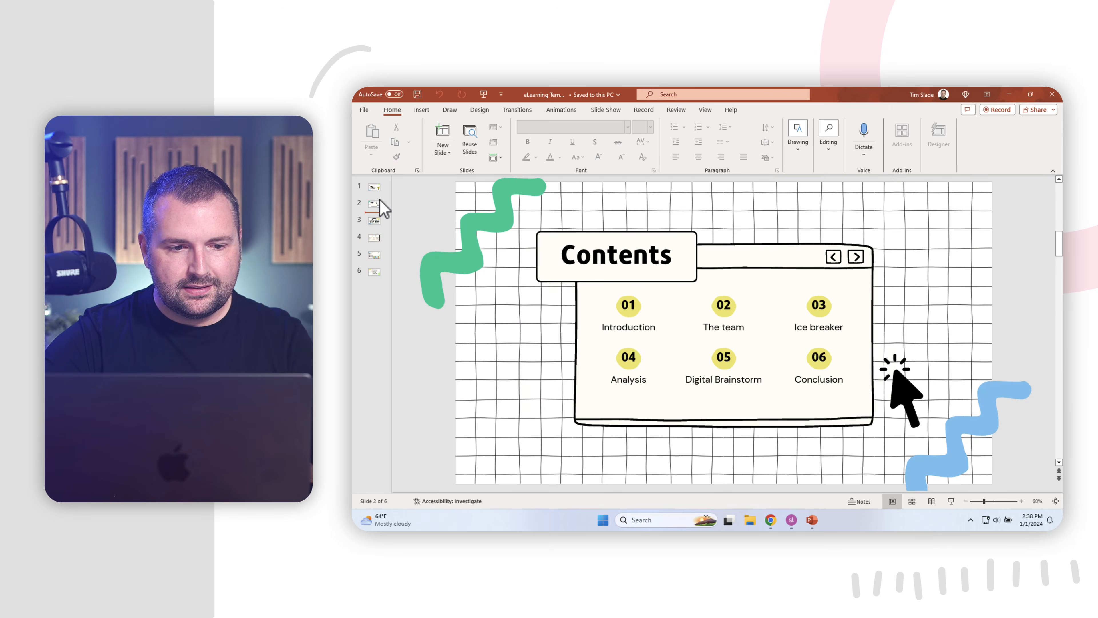
Select the title, subtitle, lightbulb, green squiggle and grid background to check they're separate objects.
{"action": "left_click", "coordinate": [521, 282]}
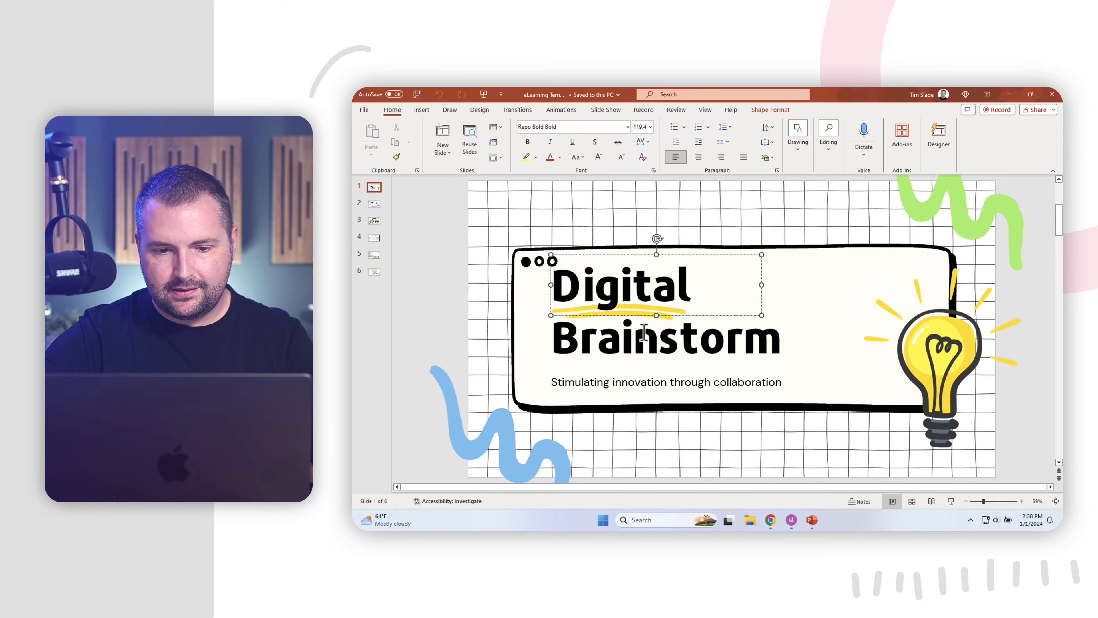
{"action": "left_click", "coordinate": [647, 380]}
{"action": "left_click", "coordinate": [902, 361]}
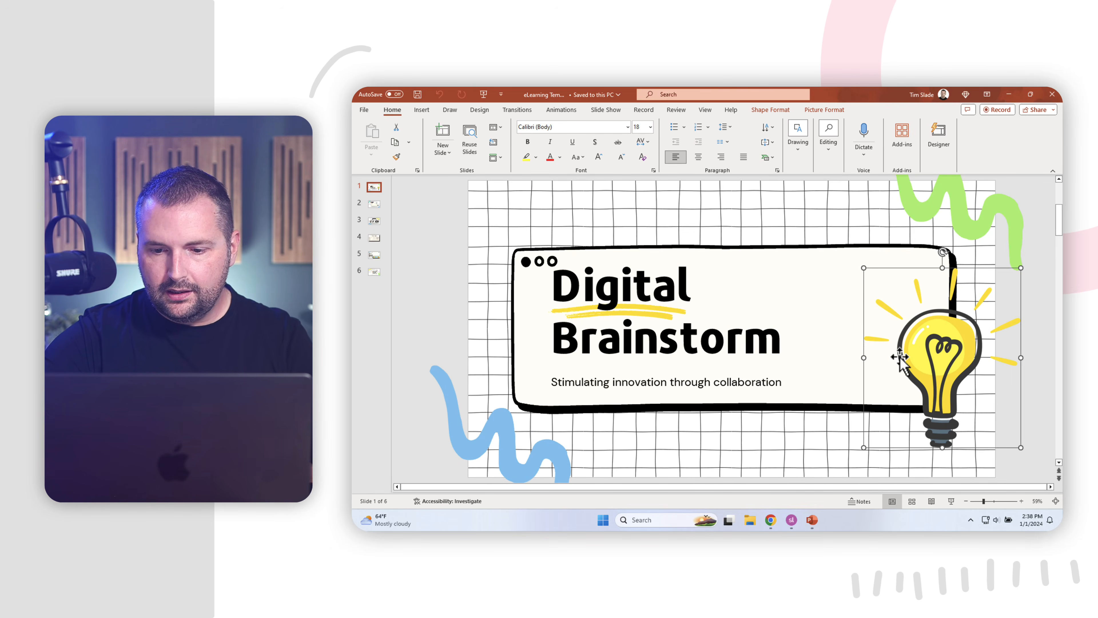
{"action": "left_click", "coordinate": [971, 230]}
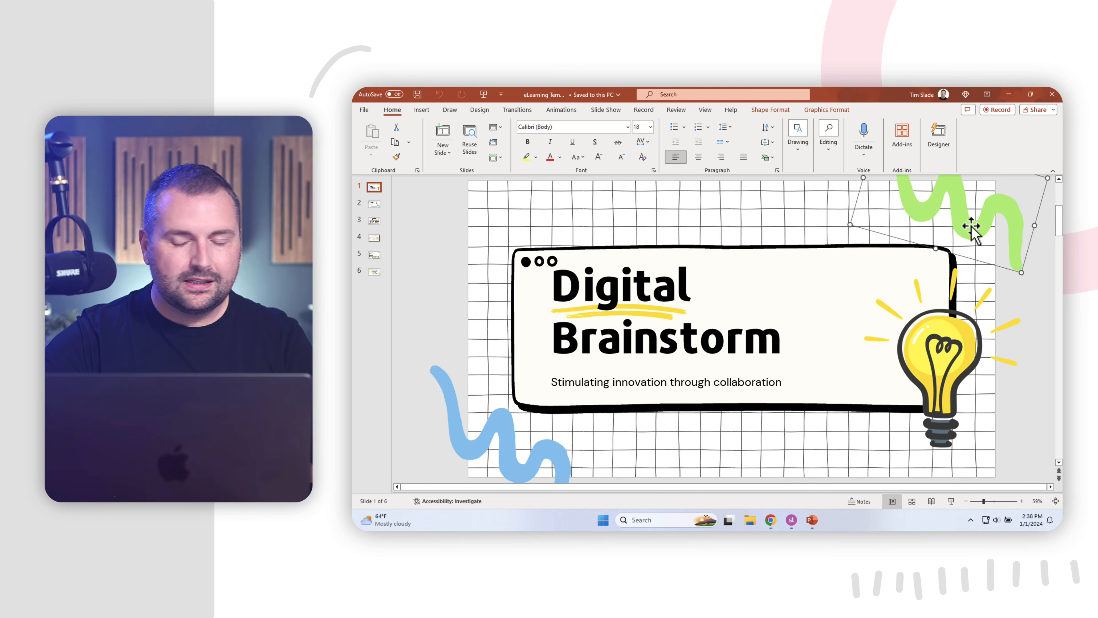
{"action": "left_click", "coordinate": [644, 225]}
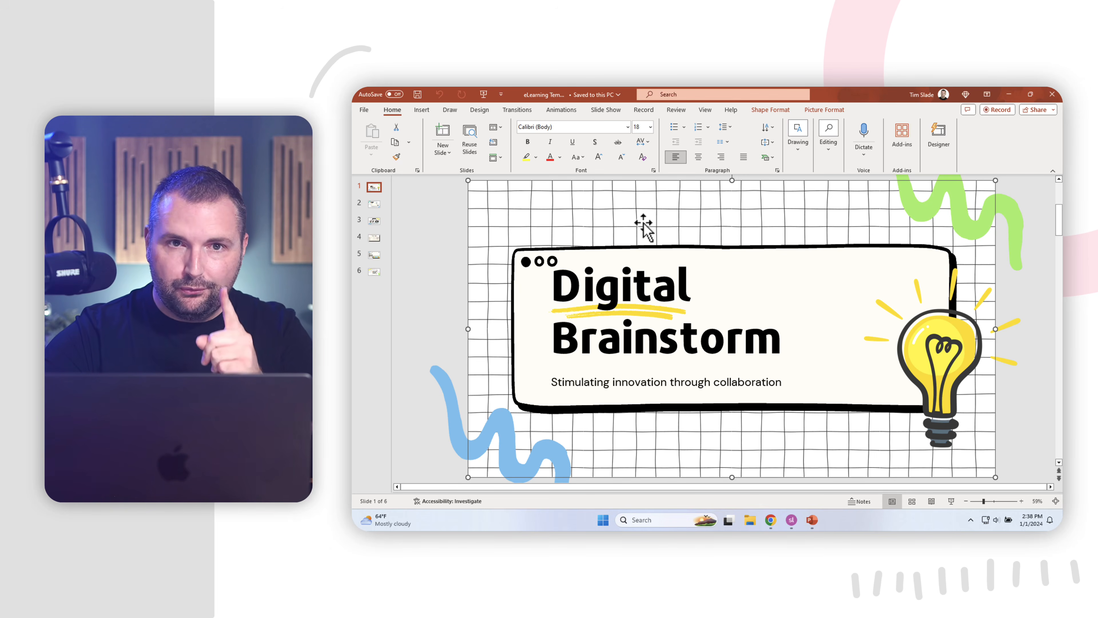
Recolour the green squiggle Standard Orange using Graphics Fill.
{"action": "left_click", "coordinate": [961, 221]}
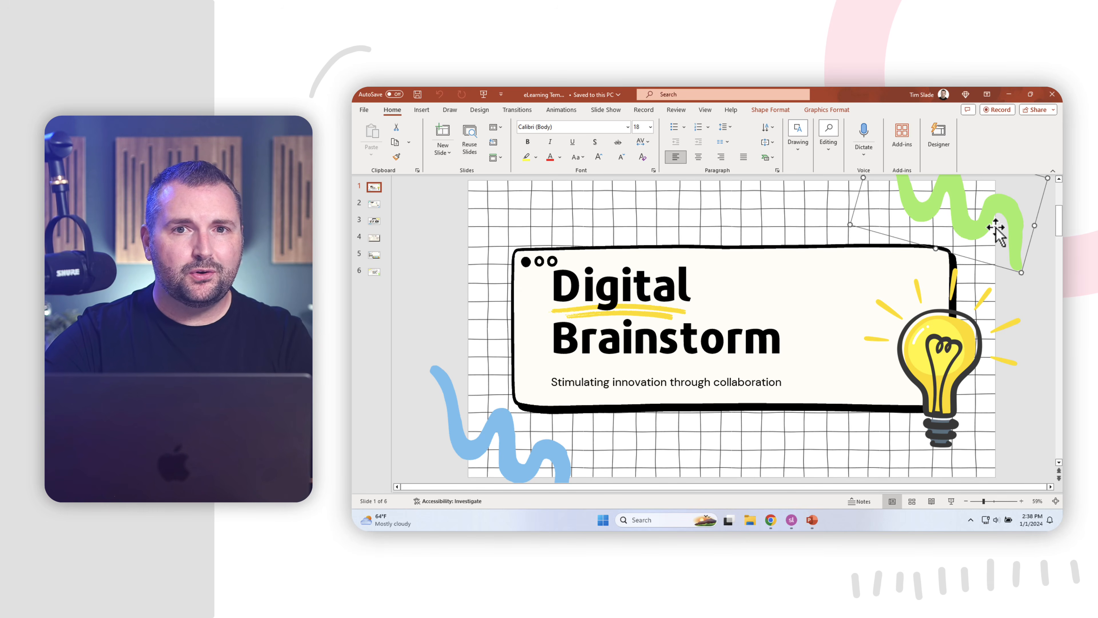
{"action": "left_click", "coordinate": [839, 111]}
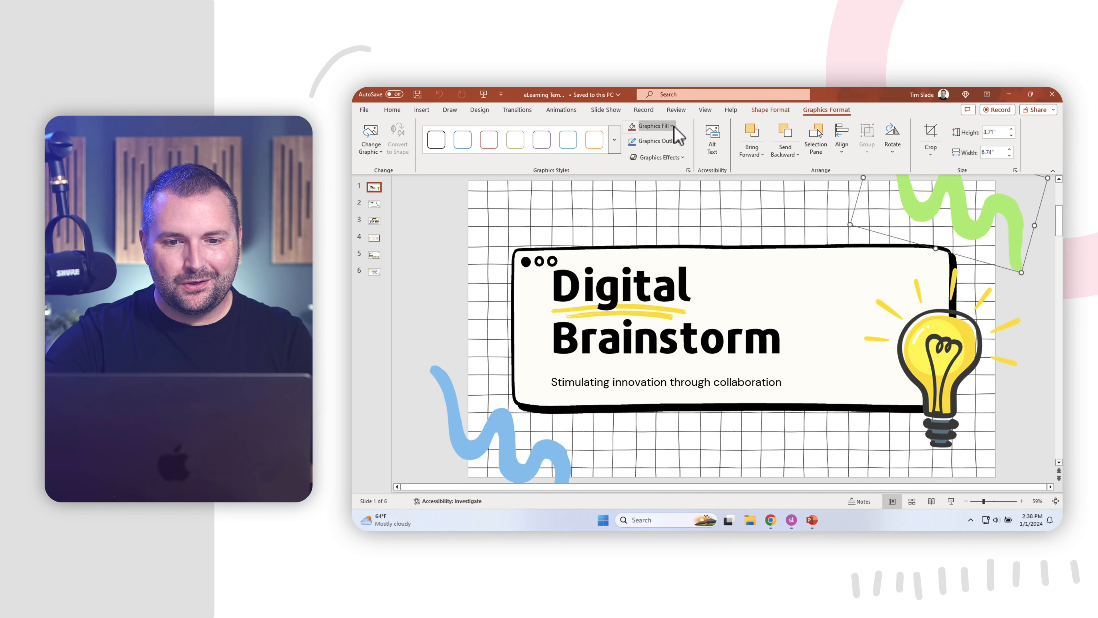
{"action": "left_click", "coordinate": [655, 125]}
{"action": "left_click", "coordinate": [644, 217]}
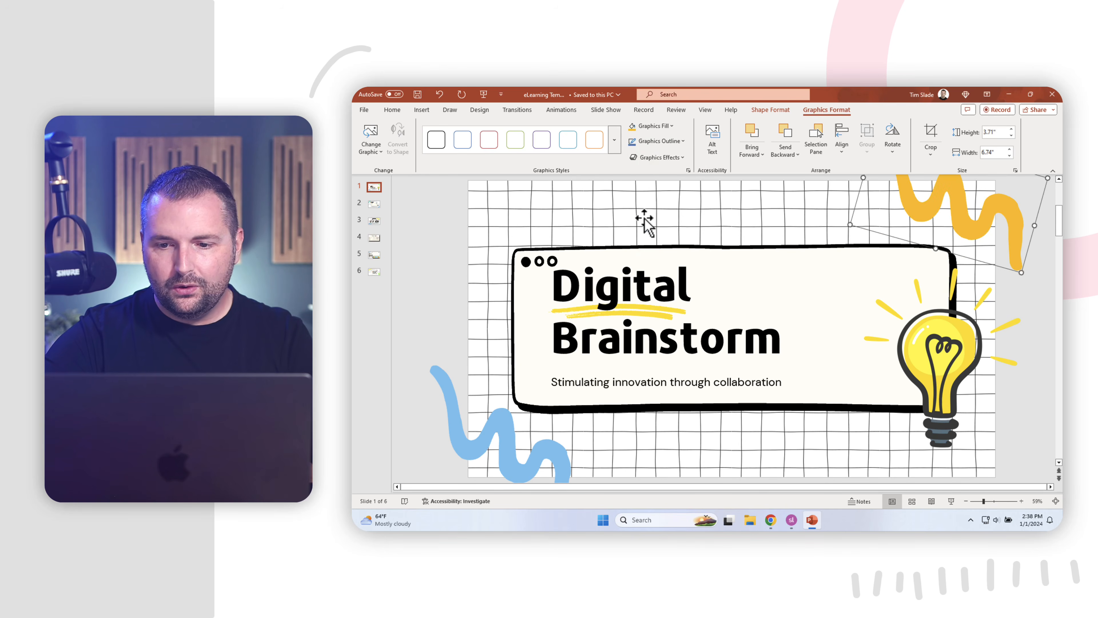
Delete the Digital, Brainstorm and subtitle text boxes, then open the background picture's context menu.
{"action": "double_click", "coordinate": [614, 297]}
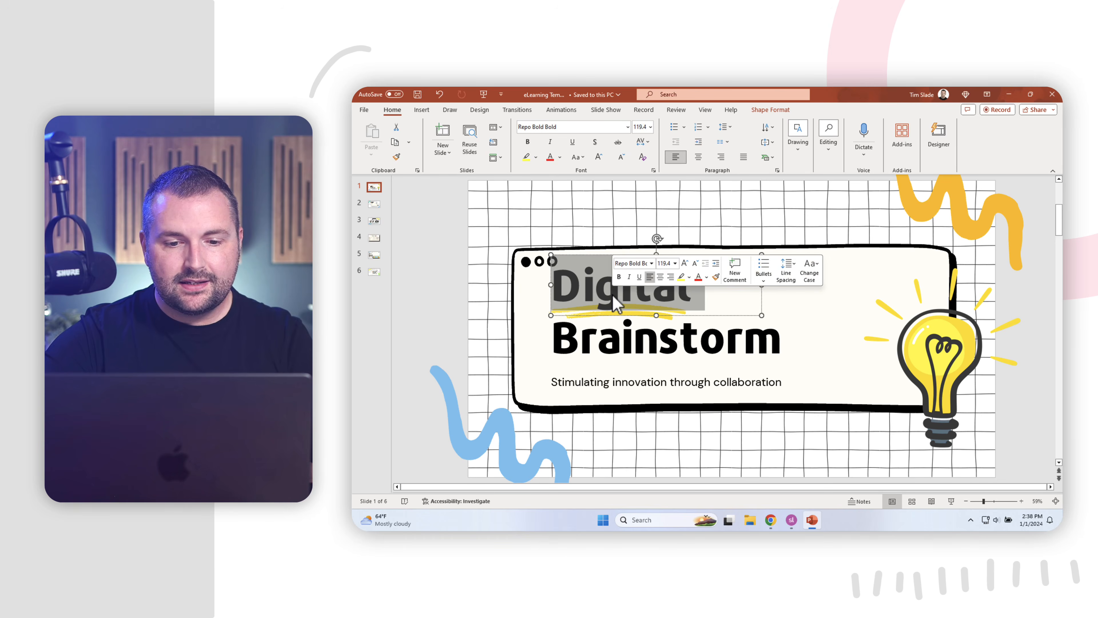
{"action": "left_click", "coordinate": [583, 259]}
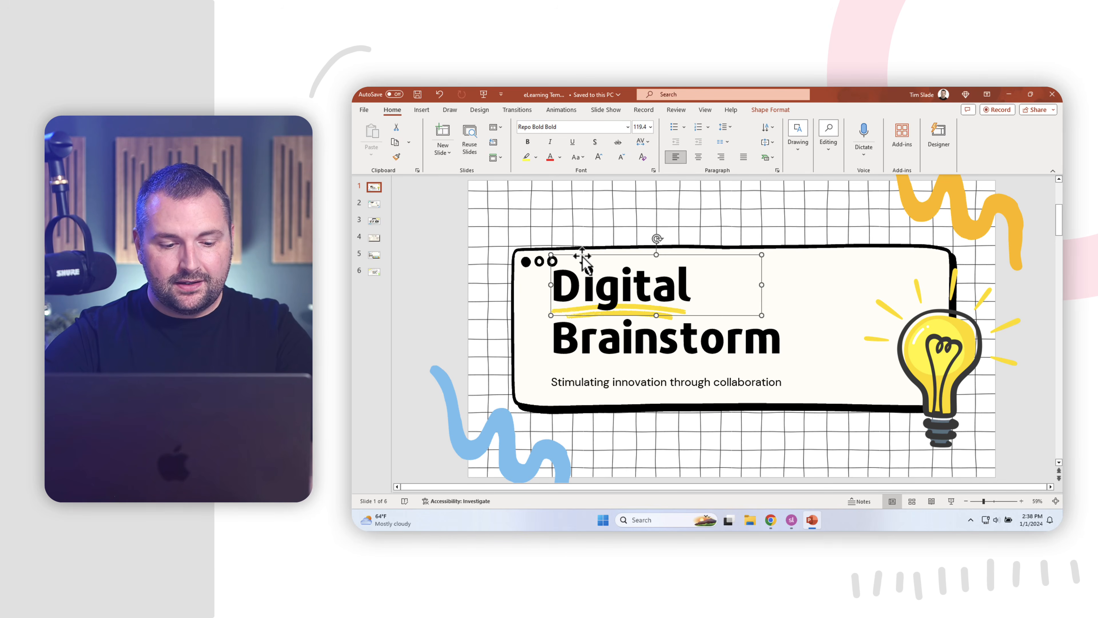
{"action": "key", "text": "Delete"}
{"action": "left_click", "coordinate": [691, 342]}
{"action": "left_click", "coordinate": [711, 311]}
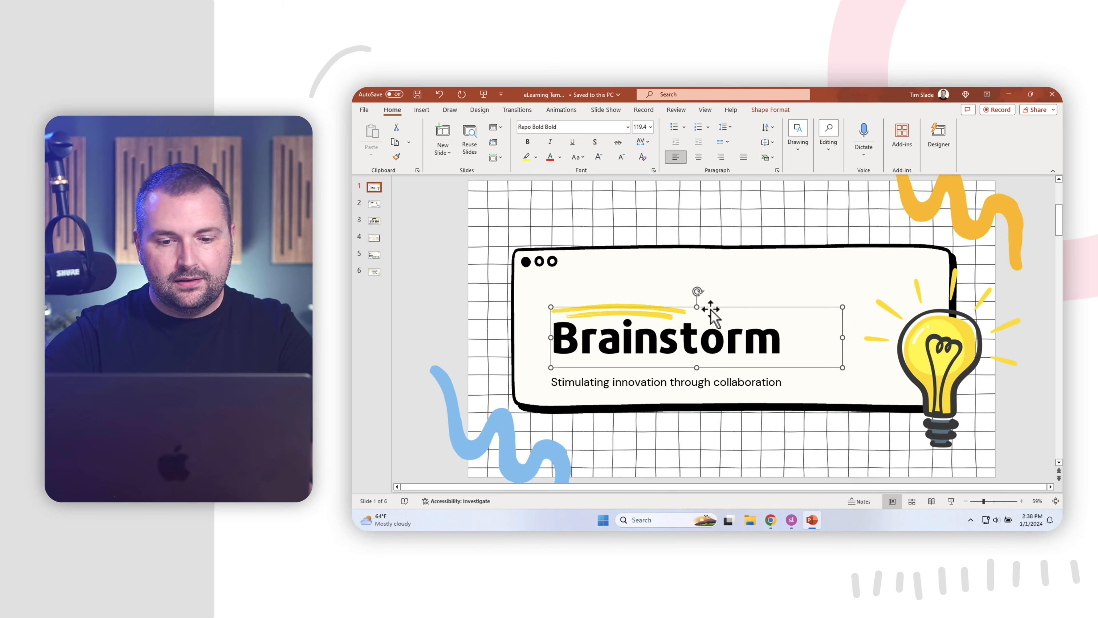
{"action": "key", "text": "Delete"}
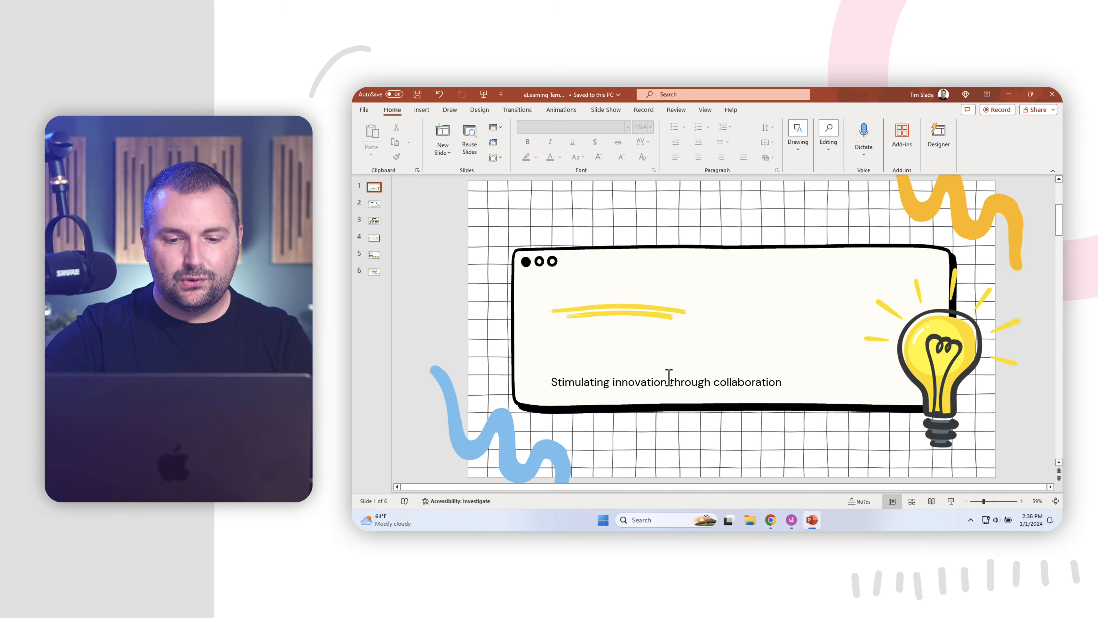
{"action": "left_click", "coordinate": [668, 382]}
{"action": "left_click", "coordinate": [658, 376]}
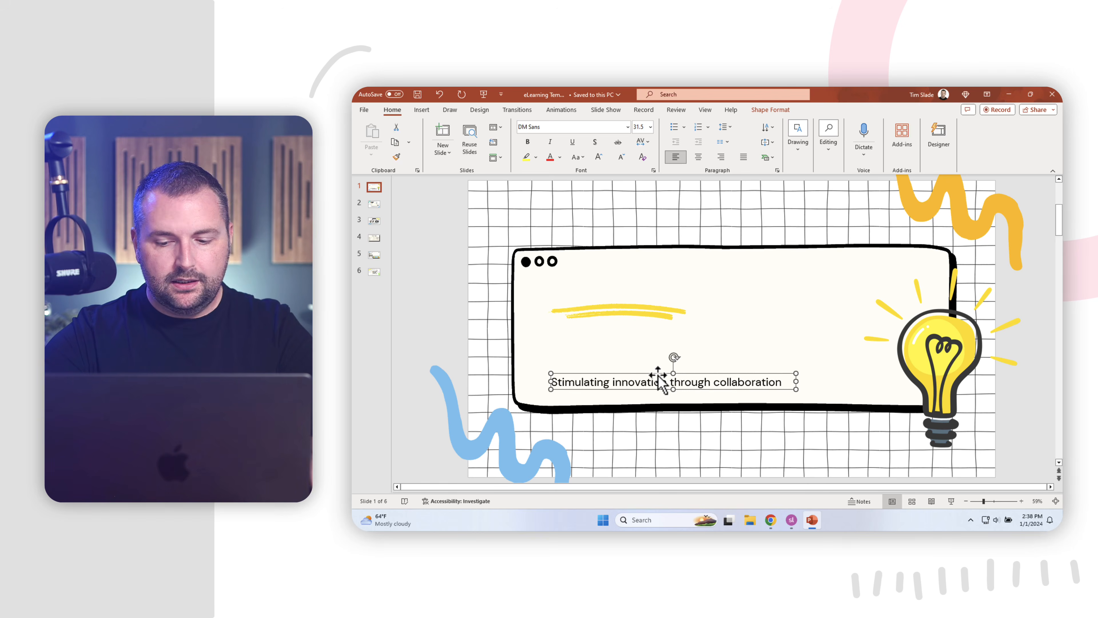
{"action": "key", "text": "Delete"}
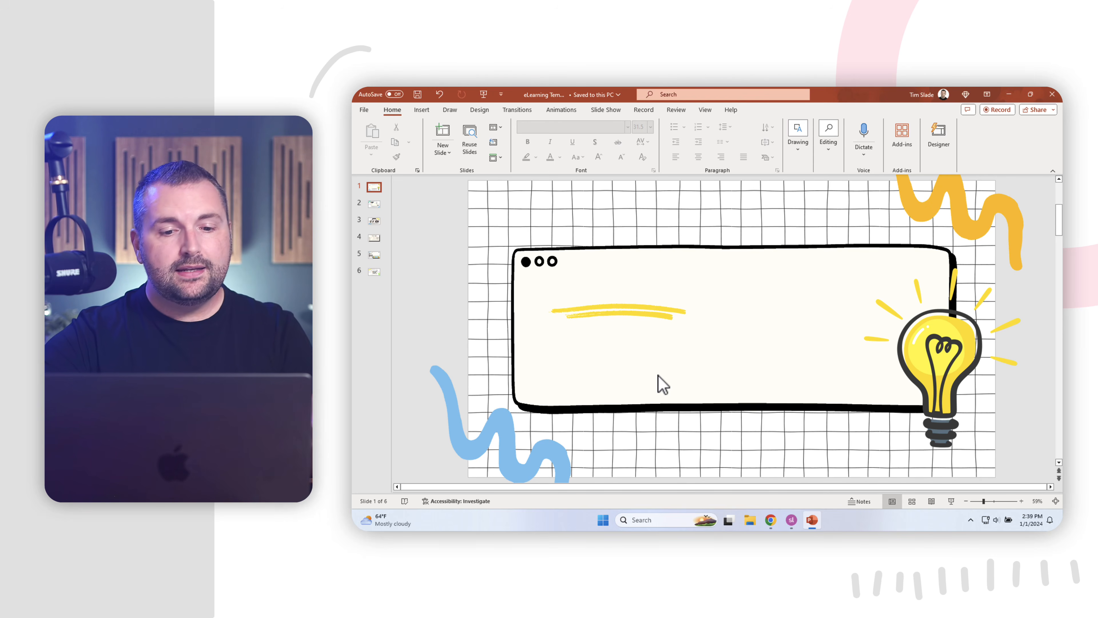
{"action": "left_click", "coordinate": [642, 209]}
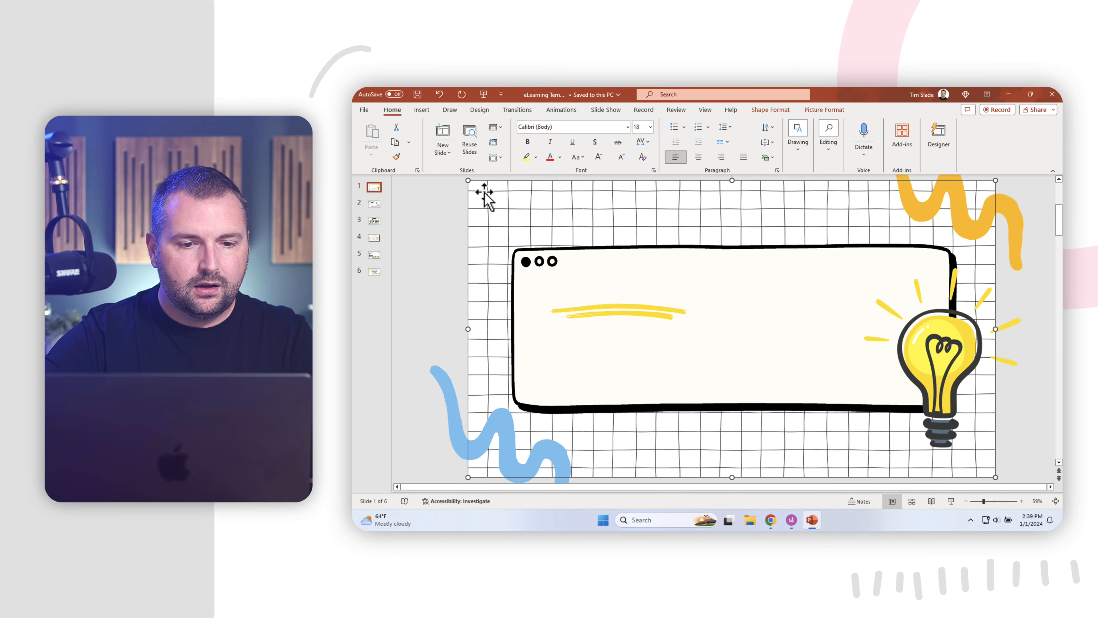
{"action": "right_click", "coordinate": [509, 193]}
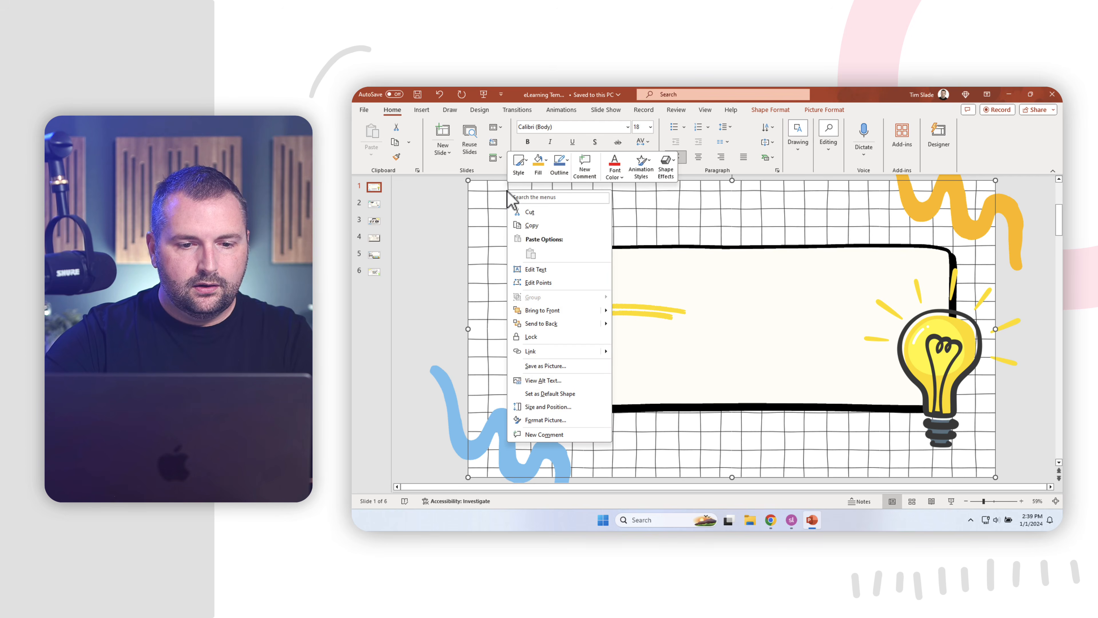
Save the full-slide grid background as a PNG named Background in the Documents folder.
{"action": "left_click", "coordinate": [560, 368]}
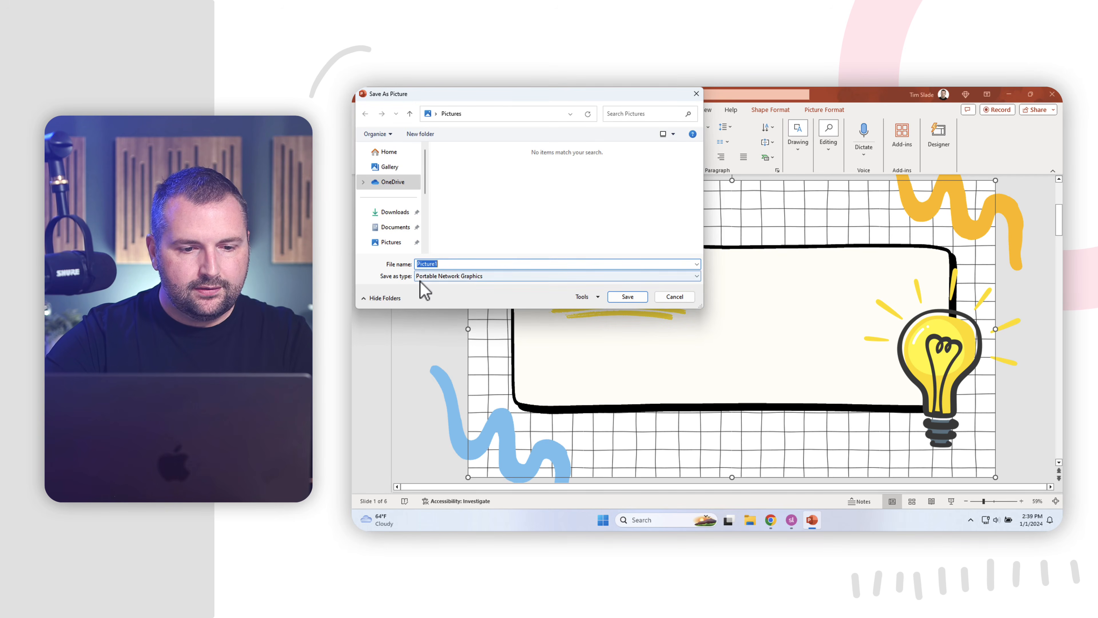
{"action": "left_click", "coordinate": [450, 278]}
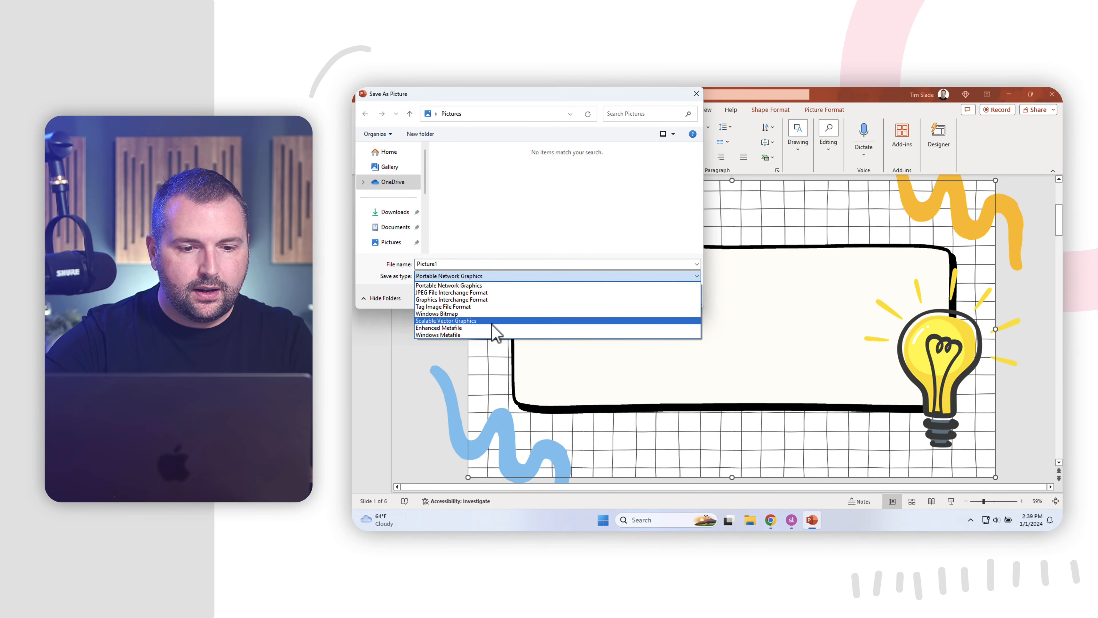
{"action": "left_click", "coordinate": [493, 286]}
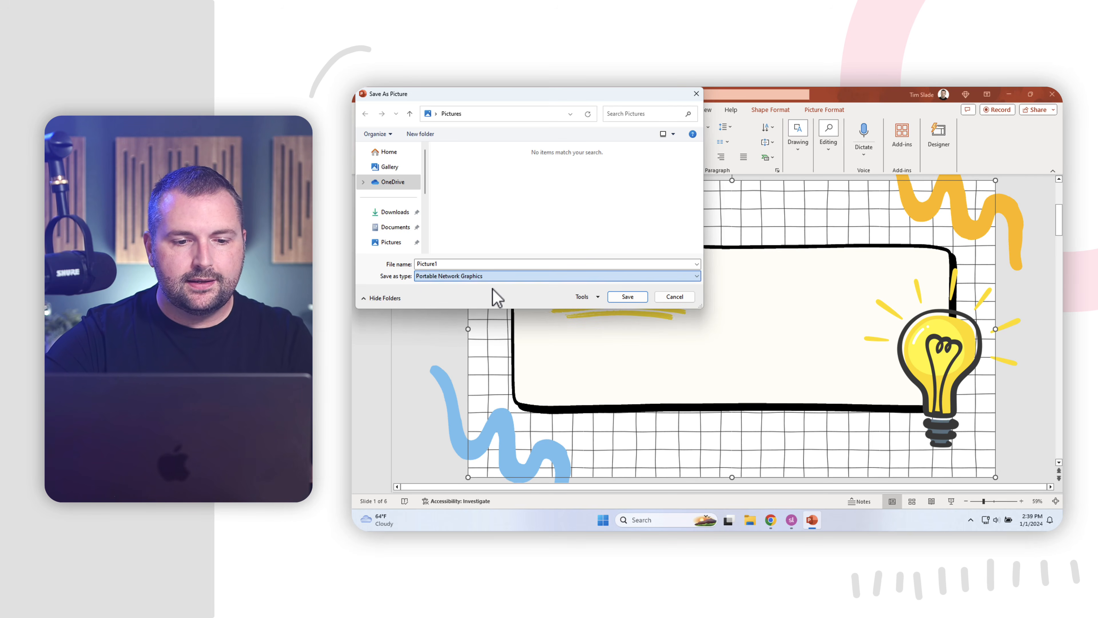
{"action": "double_click", "coordinate": [469, 267]}
{"action": "type", "text": "Background"}
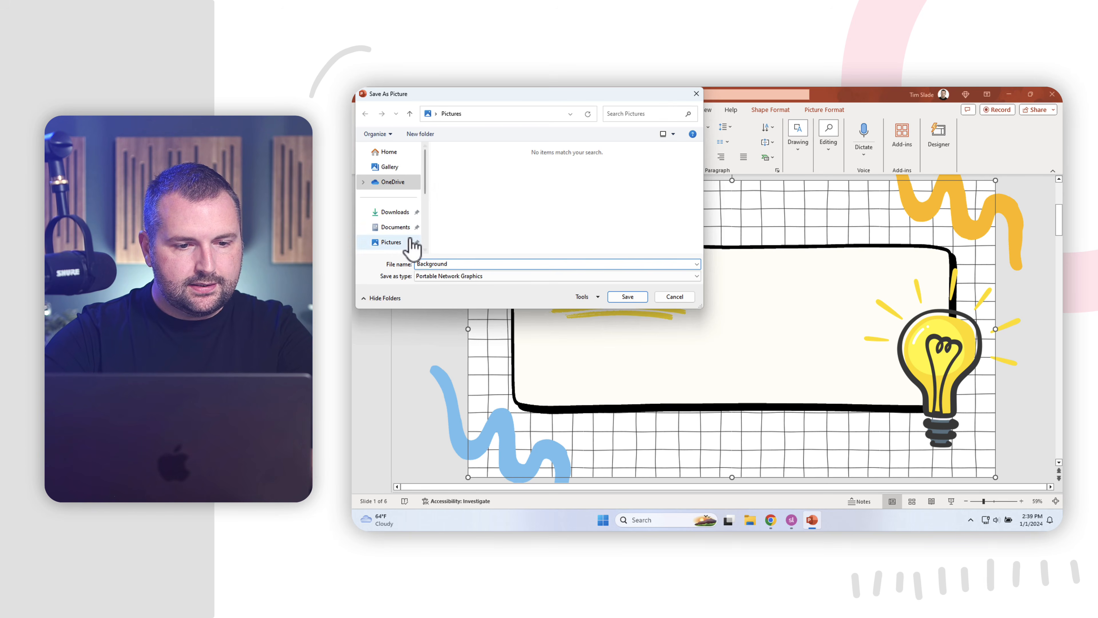
{"action": "mouse_move", "coordinate": [426, 188]}
{"action": "left_mouse_down"}
{"action": "mouse_move", "coordinate": [422, 248]}
{"action": "mouse_move", "coordinate": [420, 159]}
{"action": "mouse_move", "coordinate": [424, 253]}
{"action": "mouse_move", "coordinate": [430, 173]}
{"action": "left_mouse_up"}
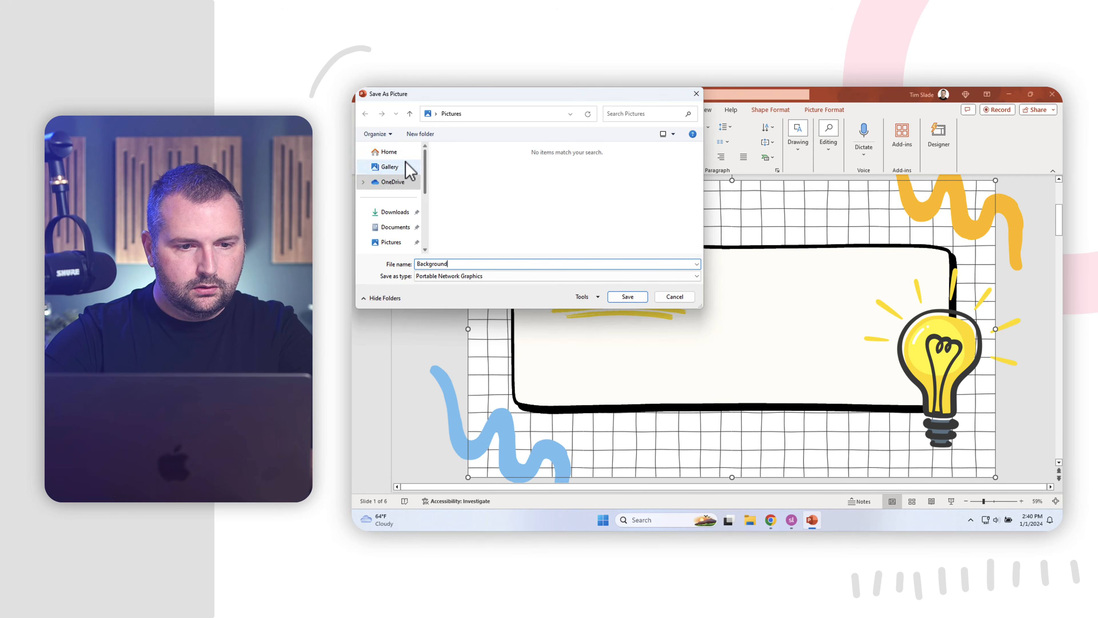
{"action": "left_click", "coordinate": [399, 154]}
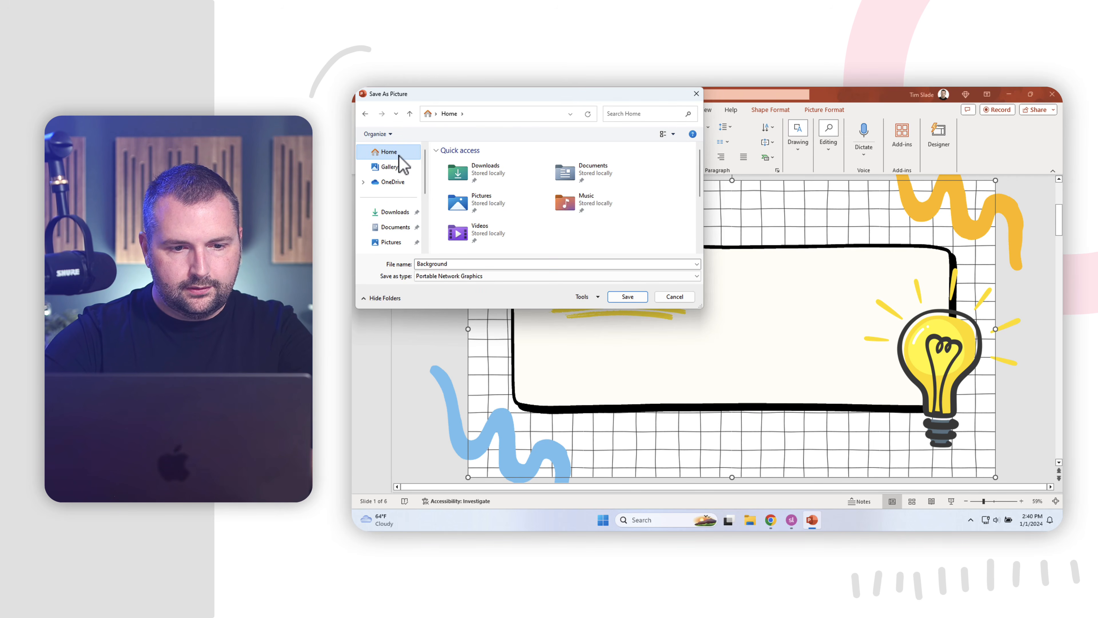
{"action": "left_click", "coordinate": [391, 167]}
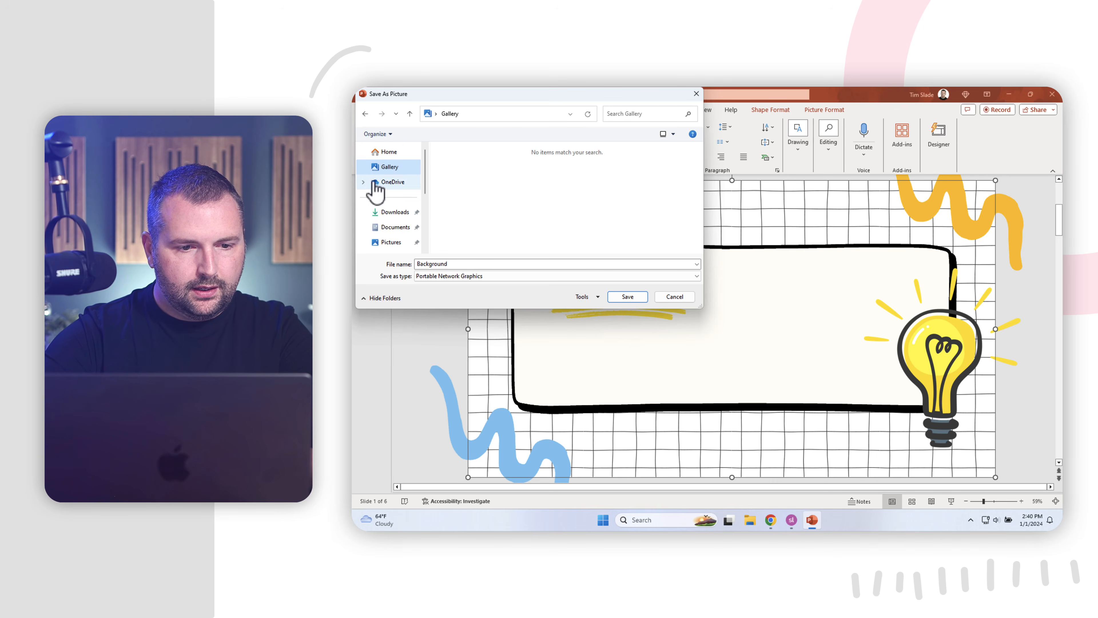
{"action": "left_click_drag", "start_coordinate": [425, 181], "coordinate": [424, 204]}
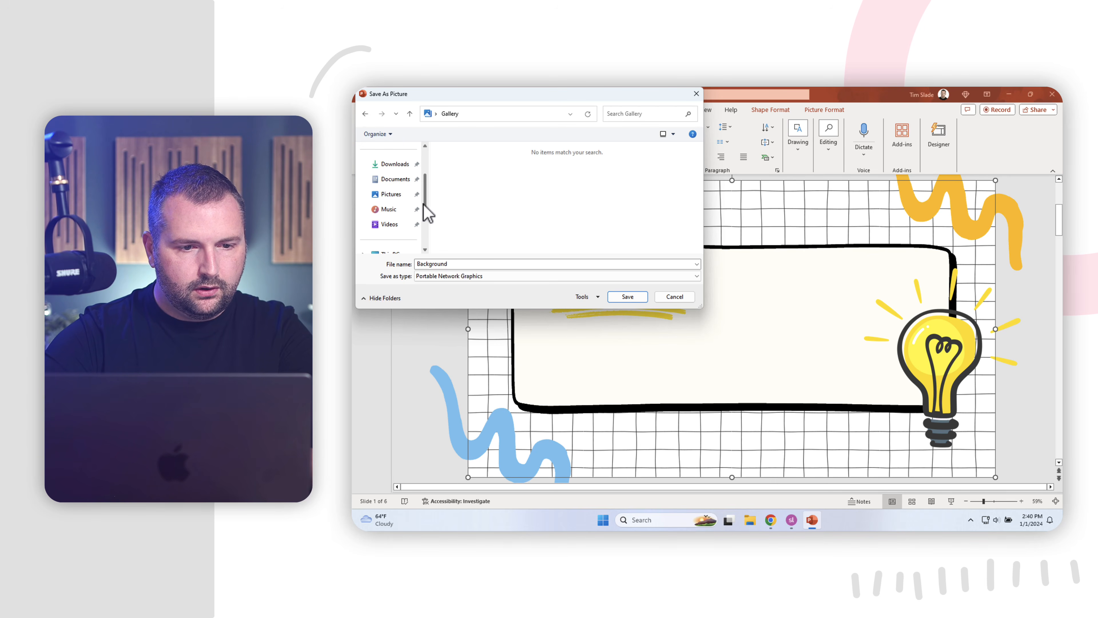
{"action": "left_click", "coordinate": [396, 180]}
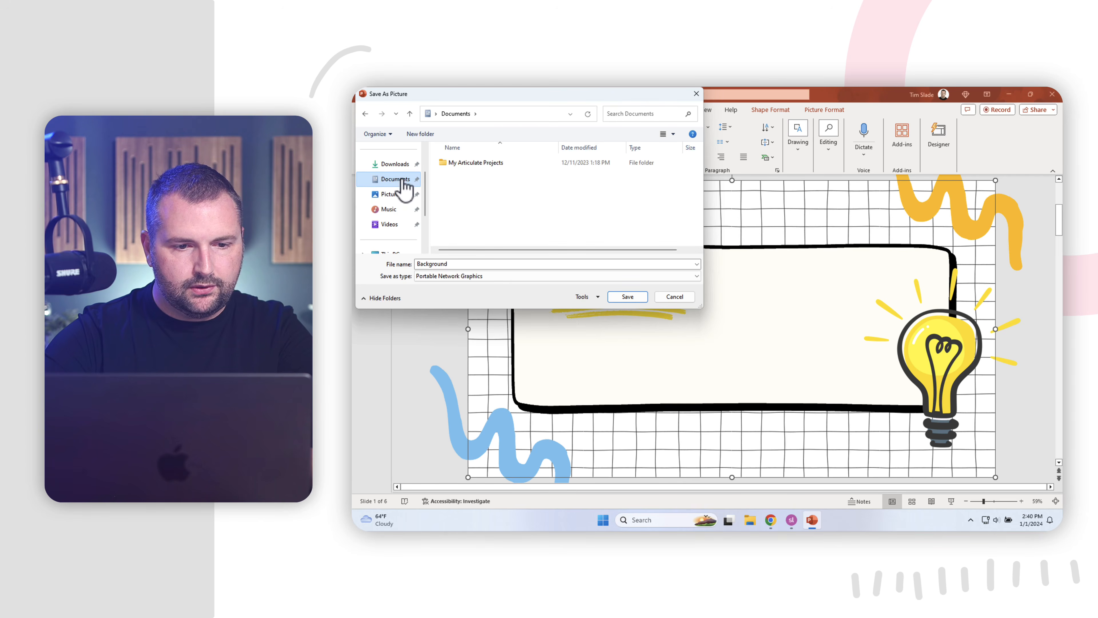
{"action": "left_click", "coordinate": [635, 300]}
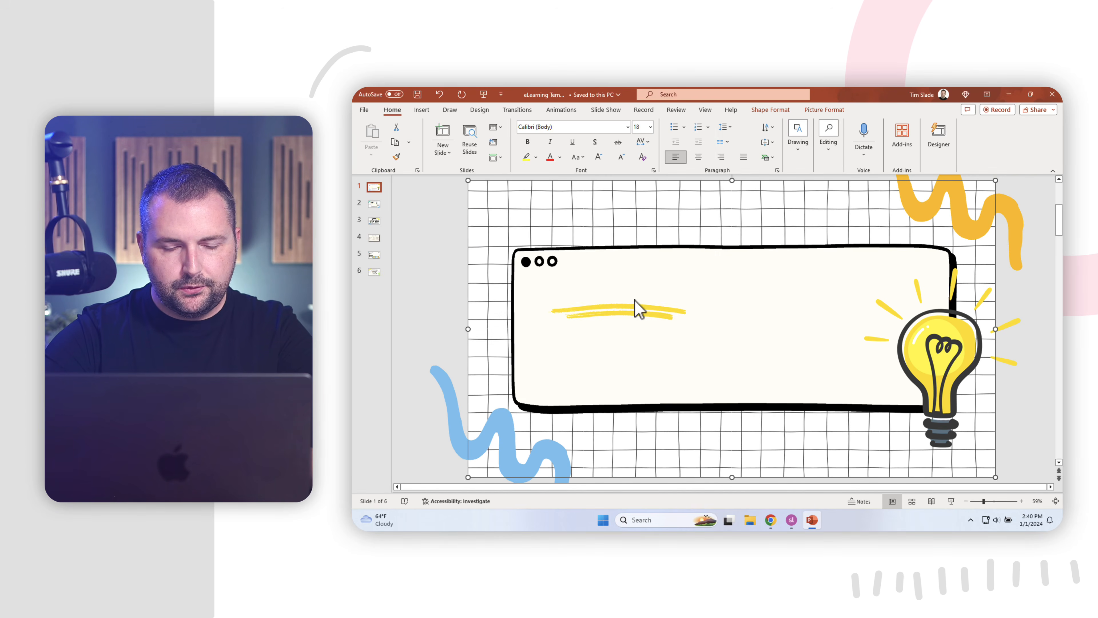
Save the orange squiggle graphic as a PNG picture named Orange Squig.
{"action": "left_click", "coordinate": [914, 209]}
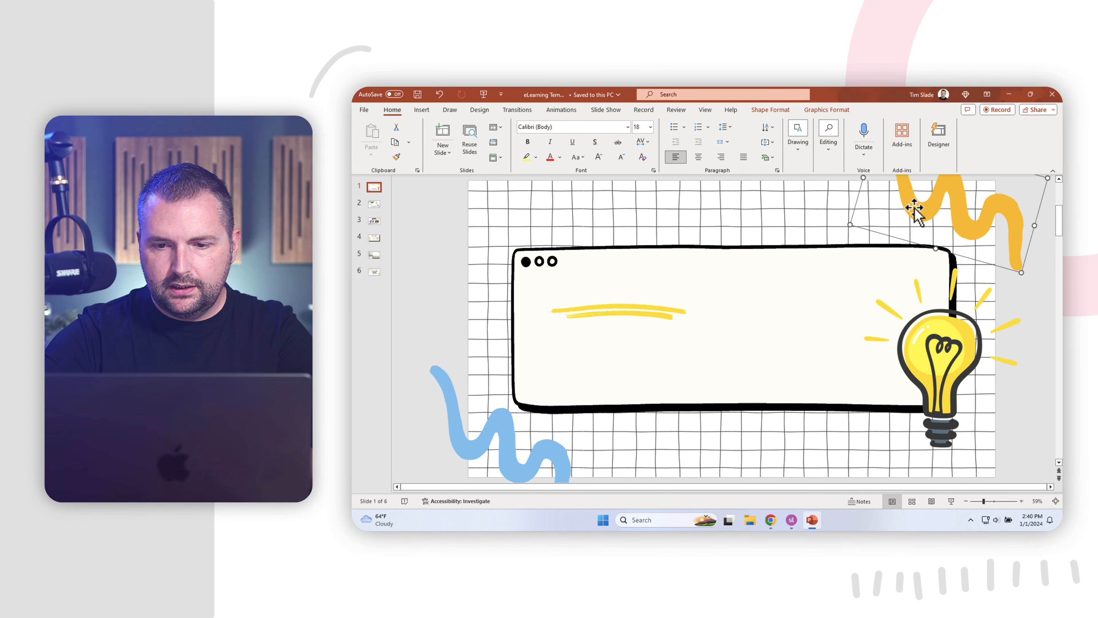
{"action": "right_click", "coordinate": [915, 211]}
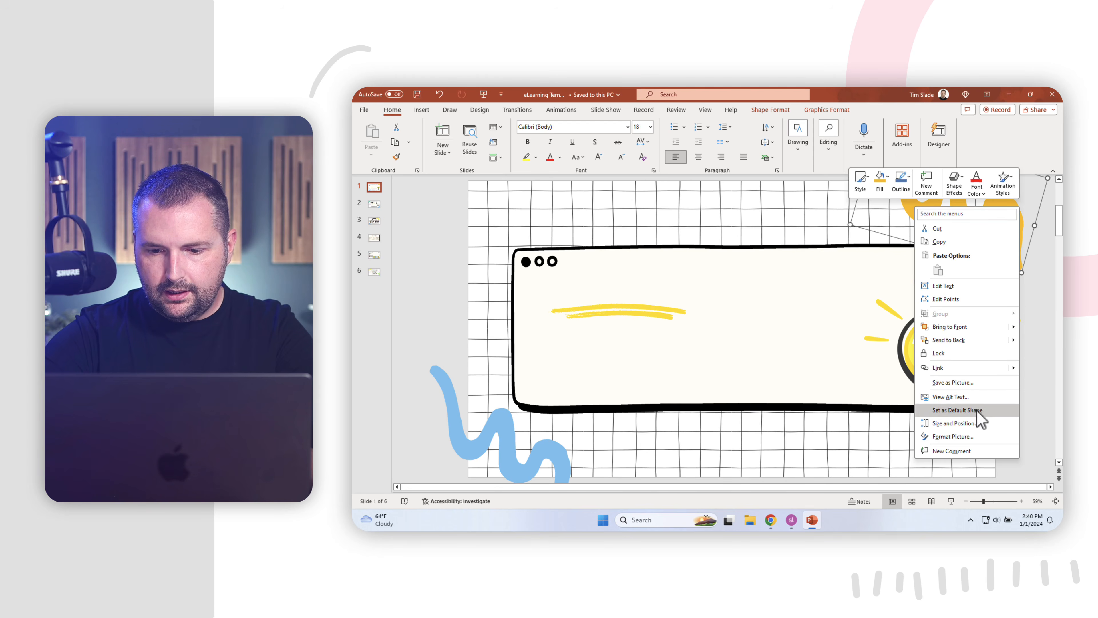
{"action": "left_click", "coordinate": [976, 384]}
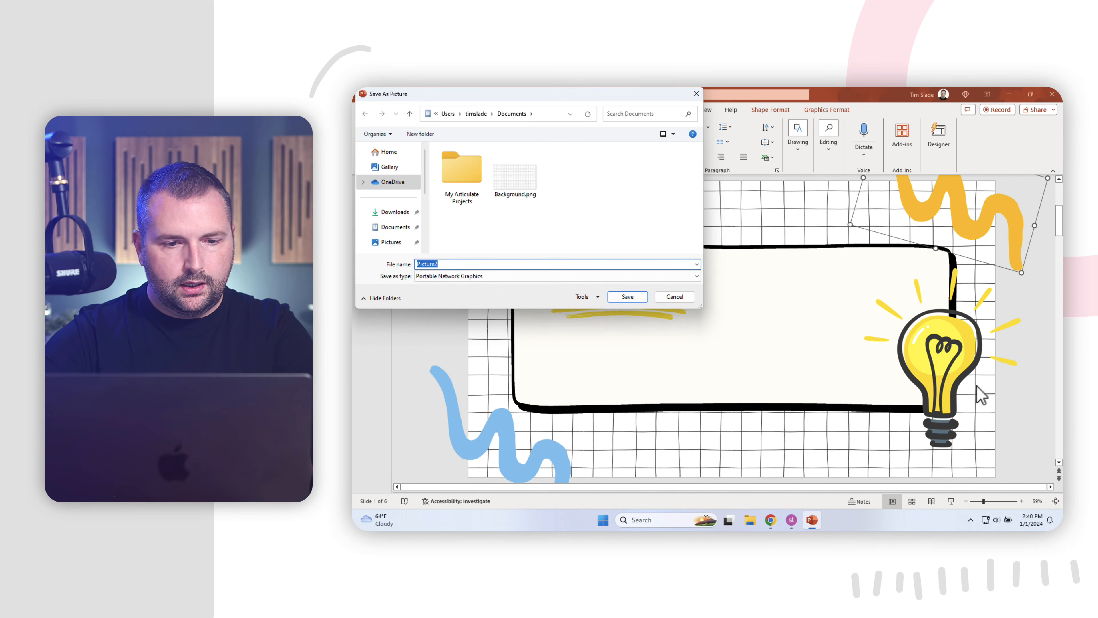
{"action": "type", "text": "Orange Squig"}
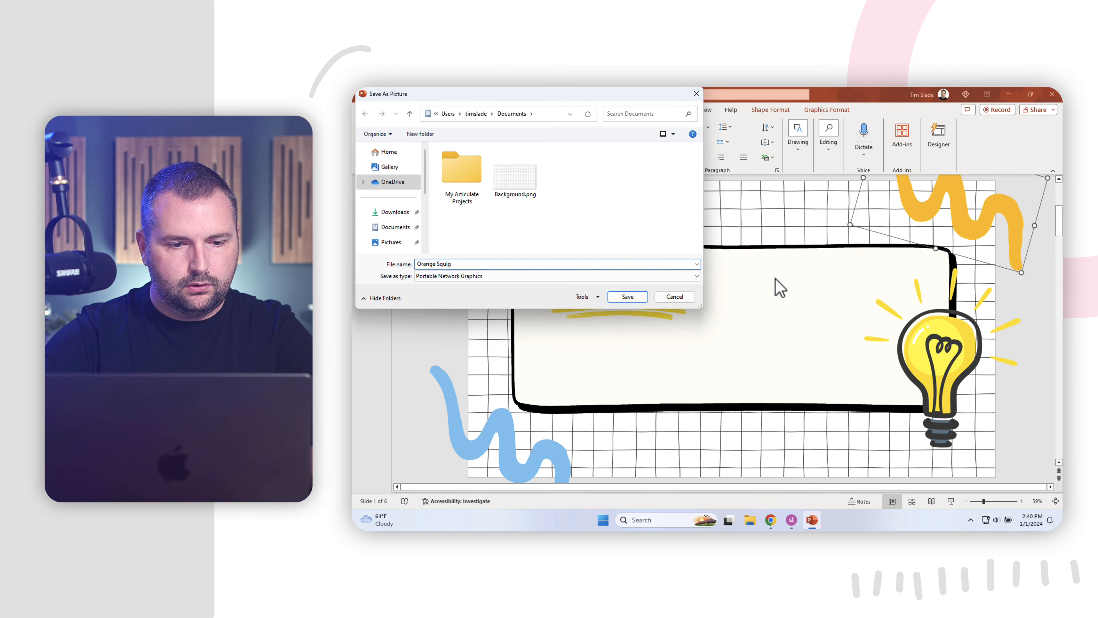
{"action": "left_click", "coordinate": [634, 297]}
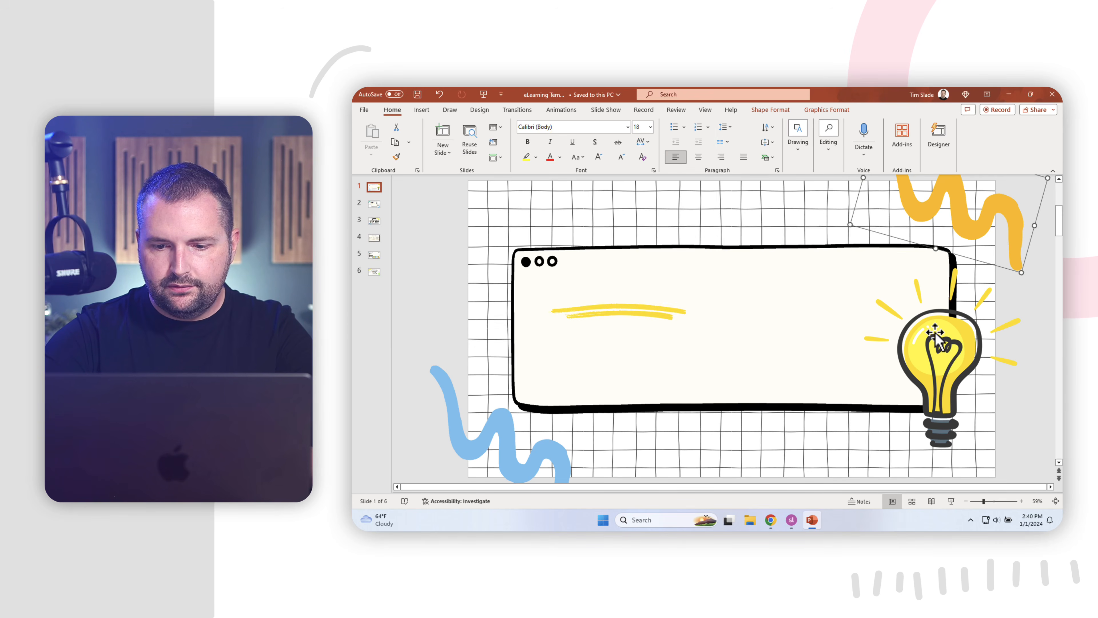
Save the lightbulb graphic as a PNG picture named Lightbulb.
{"action": "left_click", "coordinate": [923, 338]}
{"action": "right_click", "coordinate": [922, 336]}
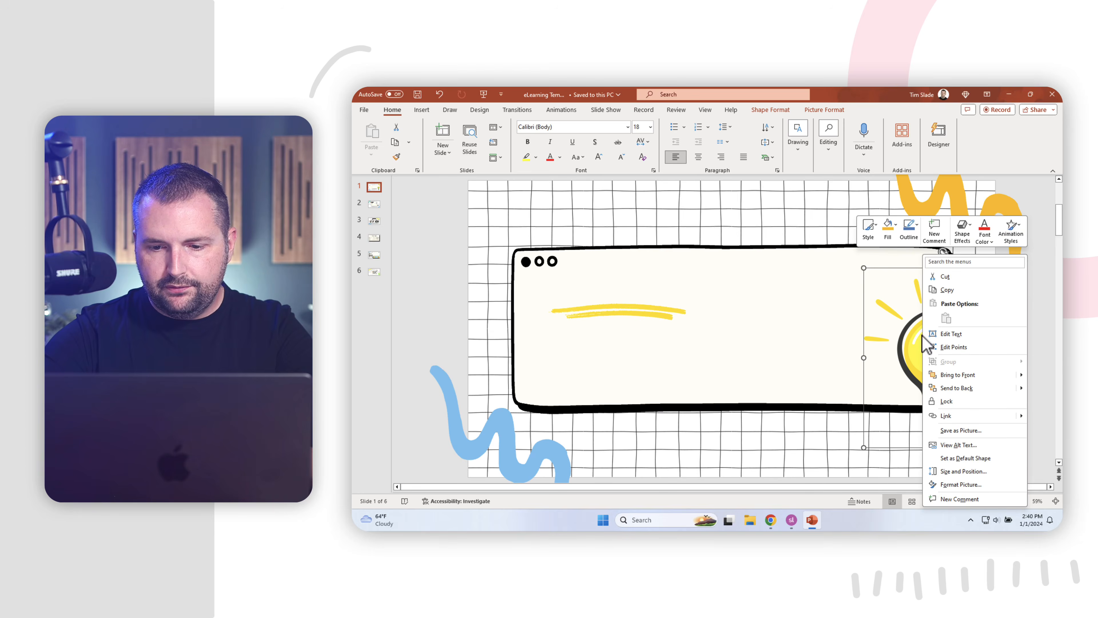
{"action": "left_click", "coordinate": [964, 430]}
{"action": "type", "text": "Lightbulb"}
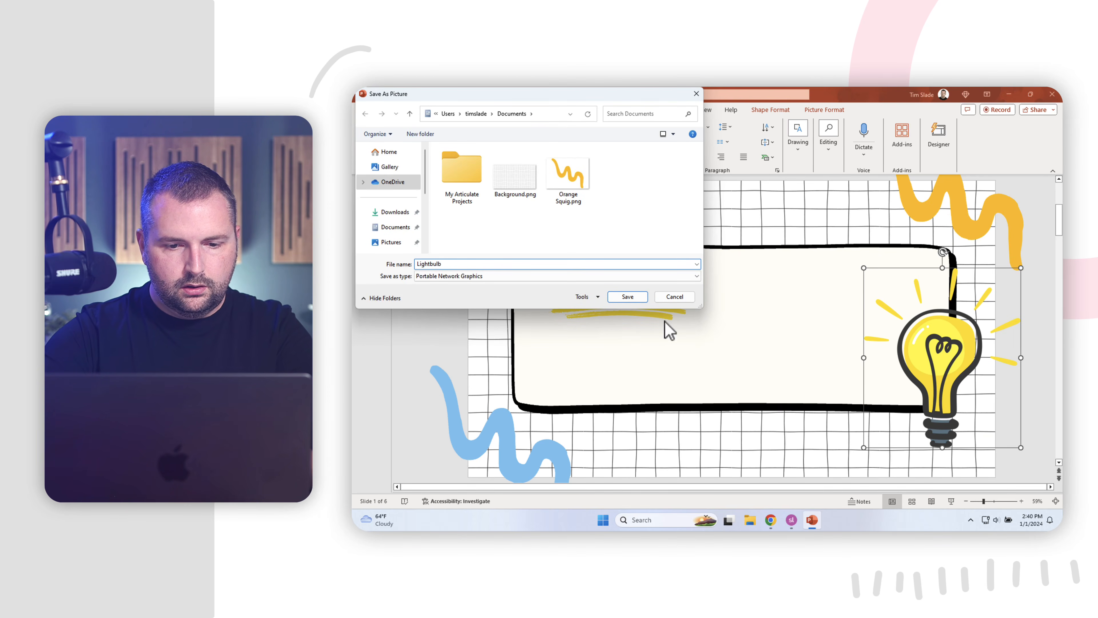
{"action": "left_click", "coordinate": [632, 299]}
Save the rounded frame box as a PNG picture named Box.
{"action": "left_click", "coordinate": [765, 295]}
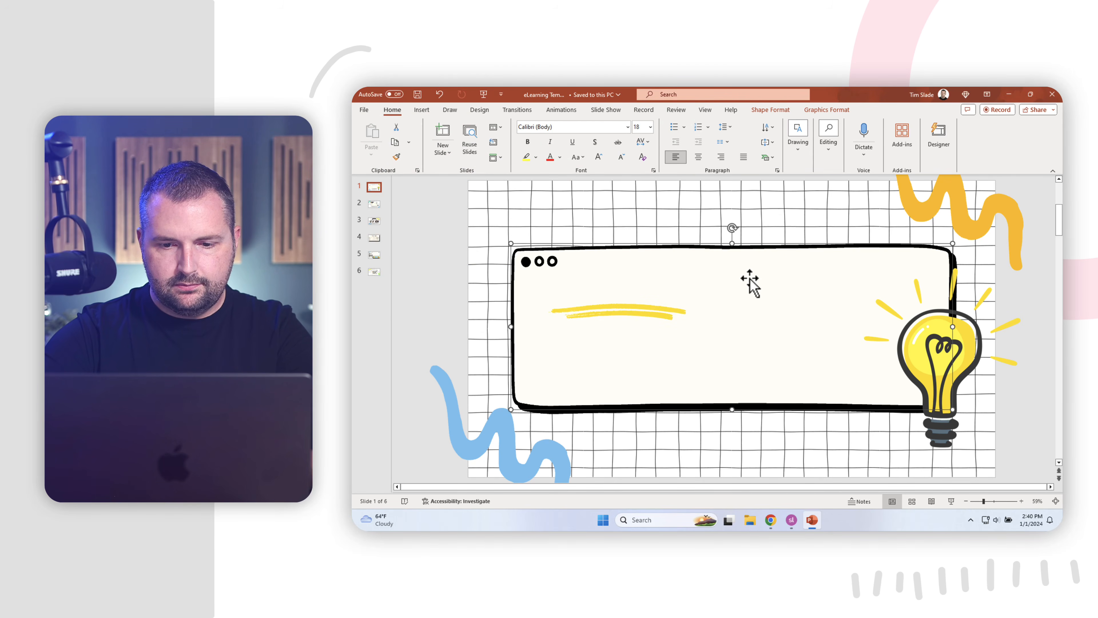
{"action": "right_click", "coordinate": [749, 280]}
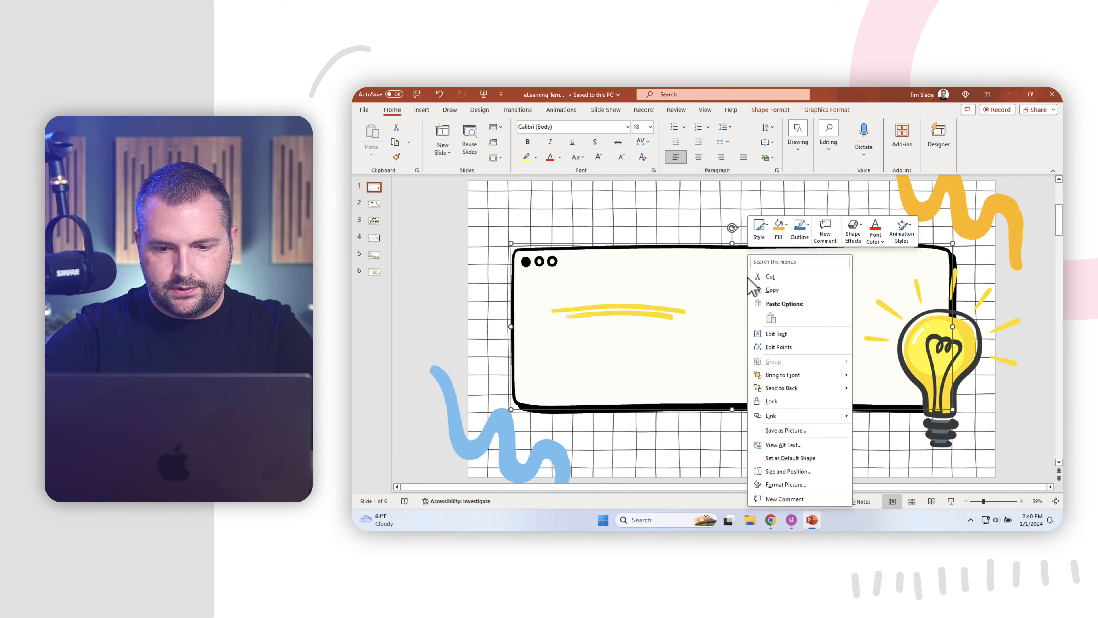
{"action": "left_click", "coordinate": [797, 431]}
{"action": "type", "text": "Box"}
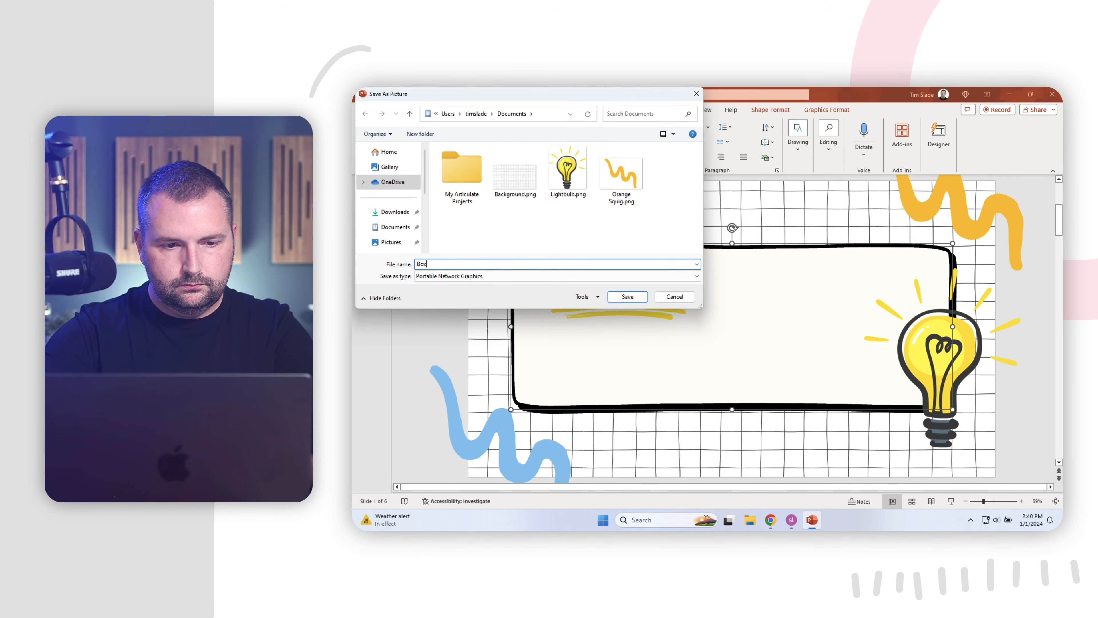
{"action": "left_click", "coordinate": [627, 298]}
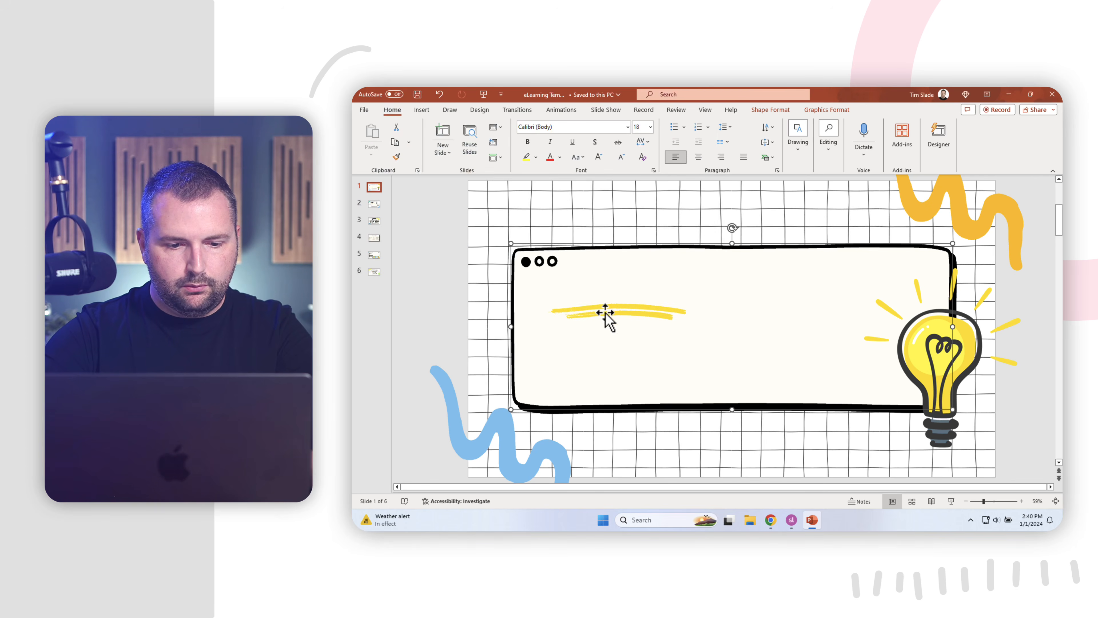
Save the blue squiggle as a PNG picture named Blue Squig.
{"action": "left_click", "coordinate": [490, 424]}
{"action": "right_click", "coordinate": [493, 431]}
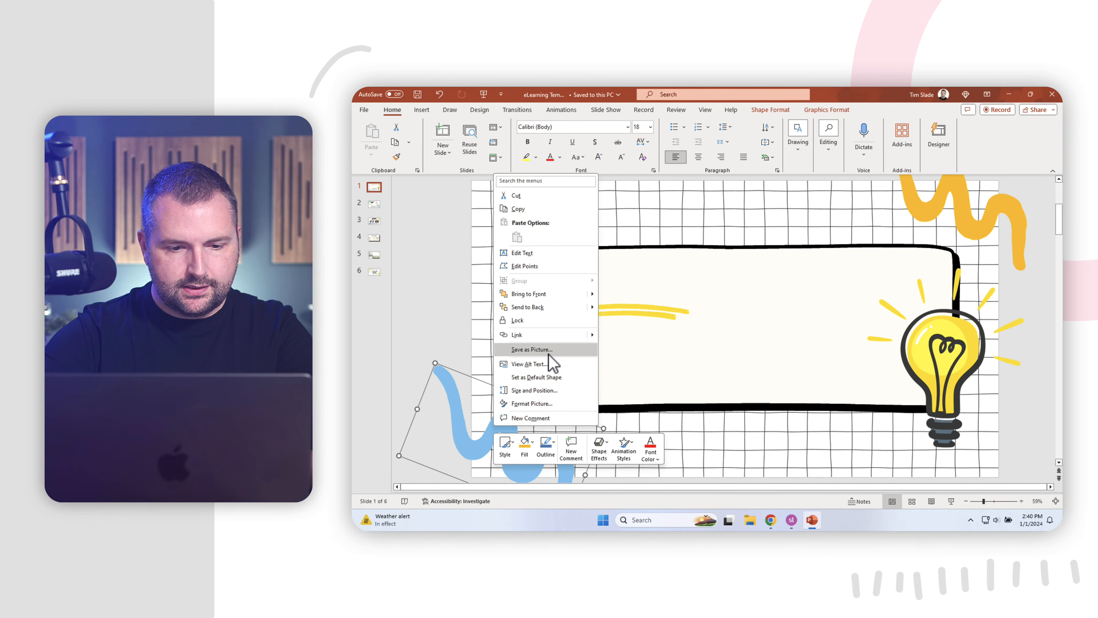
{"action": "left_click", "coordinate": [536, 349]}
{"action": "type", "text": "Blue S"}
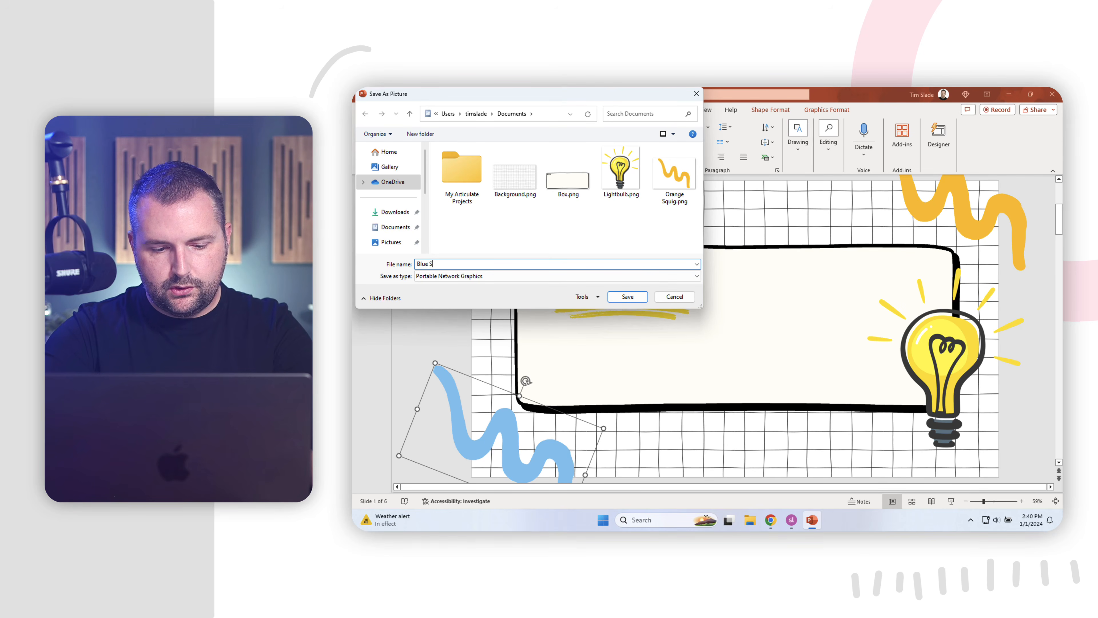
{"action": "type", "text": "quig"}
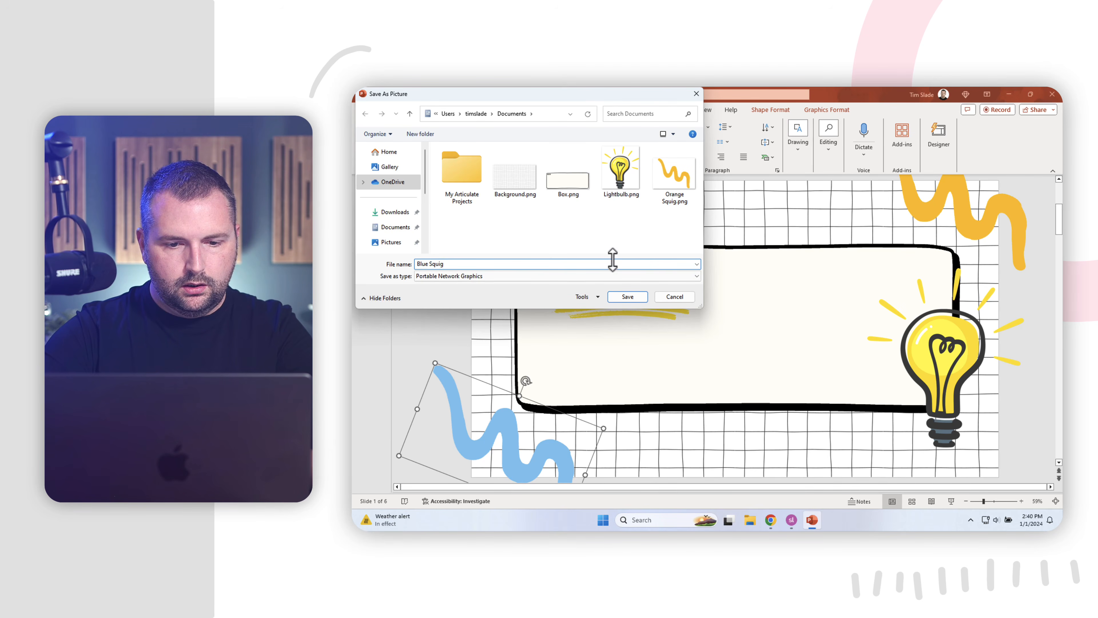
{"action": "left_click", "coordinate": [628, 297]}
Save the yellow underline stroke as a PNG picture named Highlighter.
{"action": "left_click", "coordinate": [610, 308]}
{"action": "right_click", "coordinate": [610, 308]}
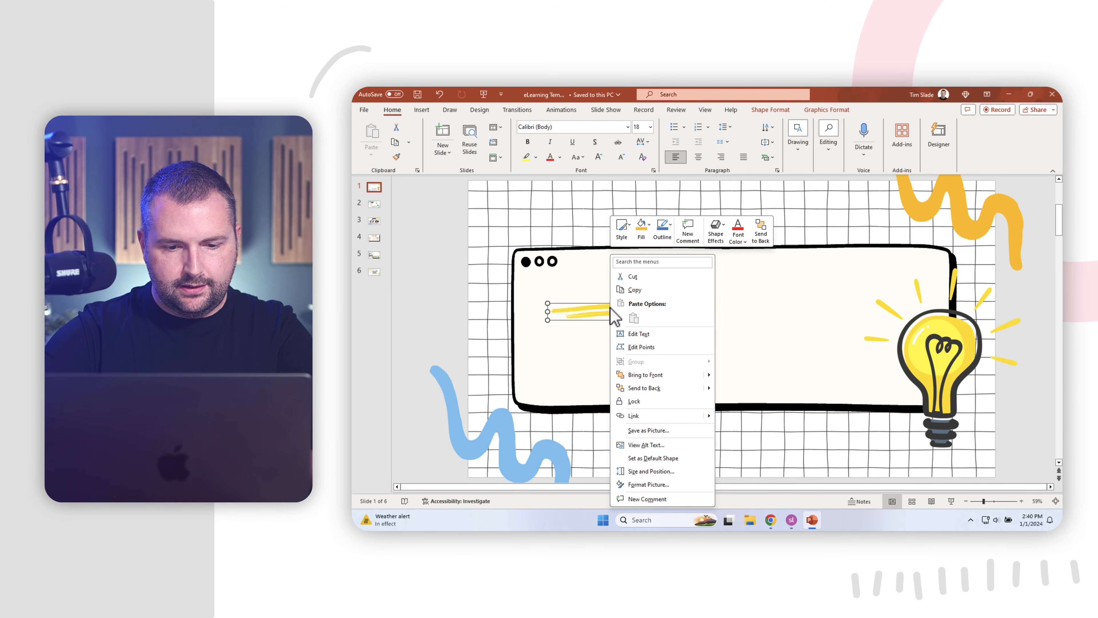
{"action": "left_click", "coordinate": [649, 426]}
{"action": "type", "text": "Highlighter"}
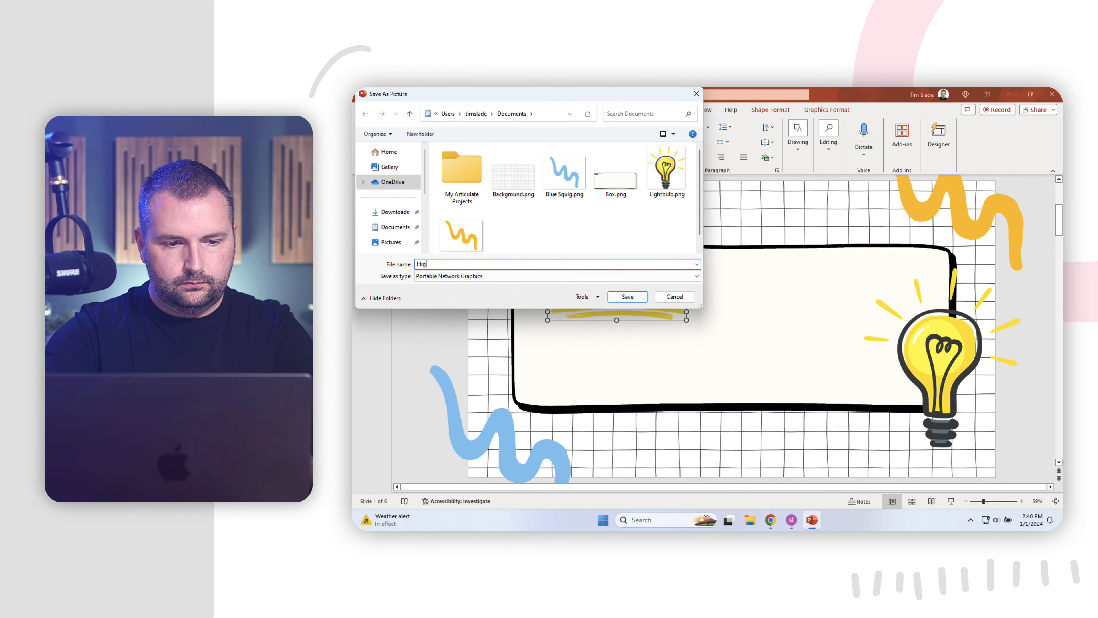
{"action": "left_click", "coordinate": [627, 297]}
{"action": "left_click", "coordinate": [375, 203]}
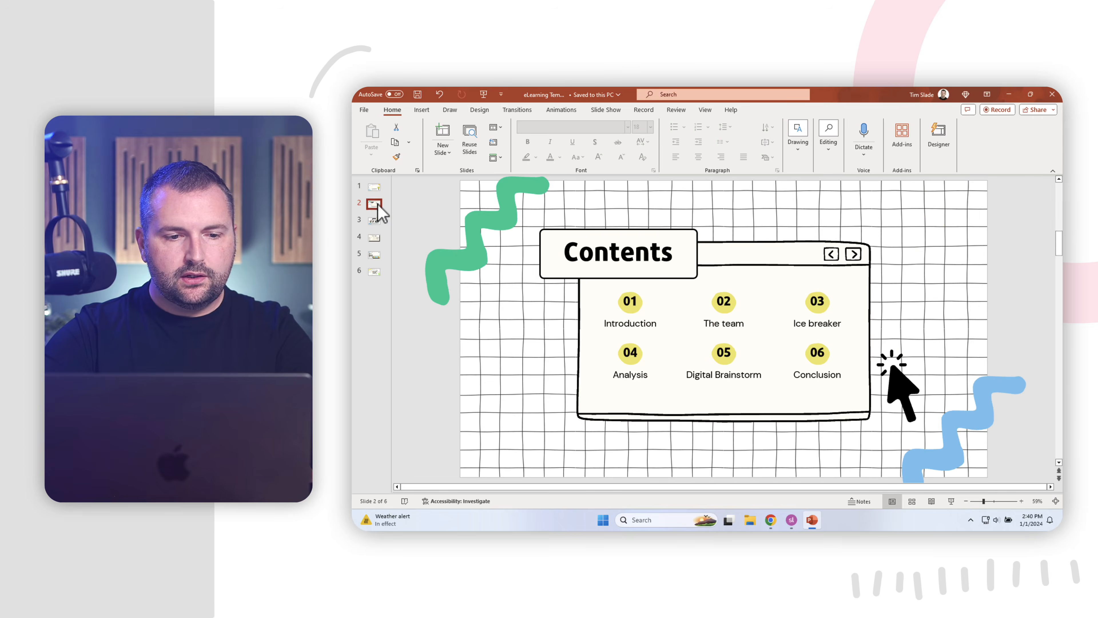
Preview the remaining slides through Take action, then minimize PowerPoint to the desktop.
{"action": "left_click", "coordinate": [374, 229]}
{"action": "left_click", "coordinate": [374, 255]}
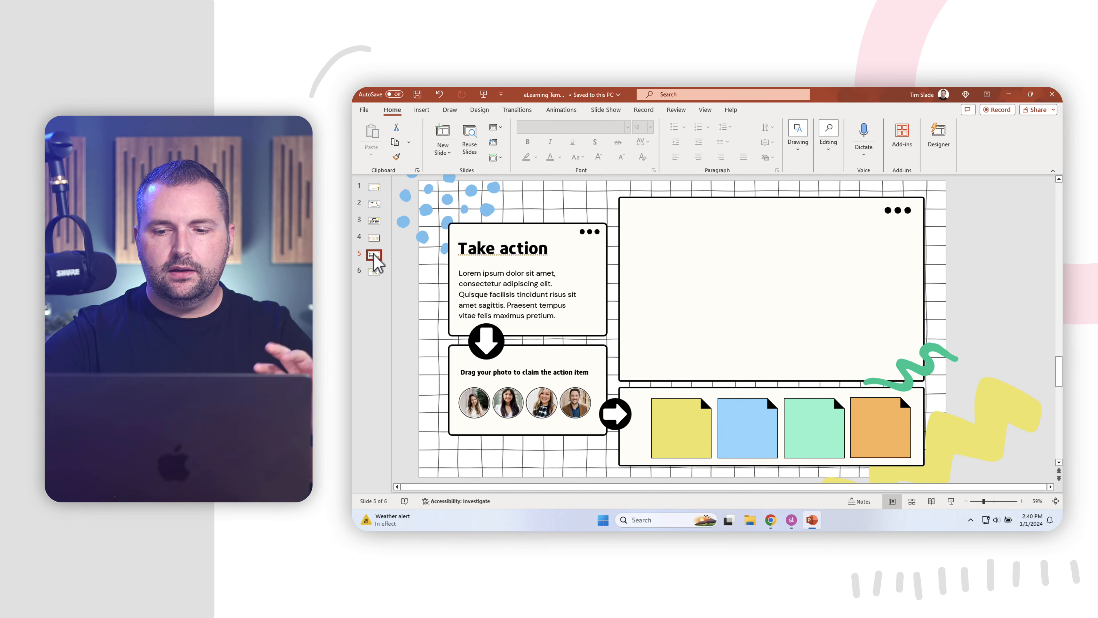
{"action": "left_click", "coordinate": [1009, 94]}
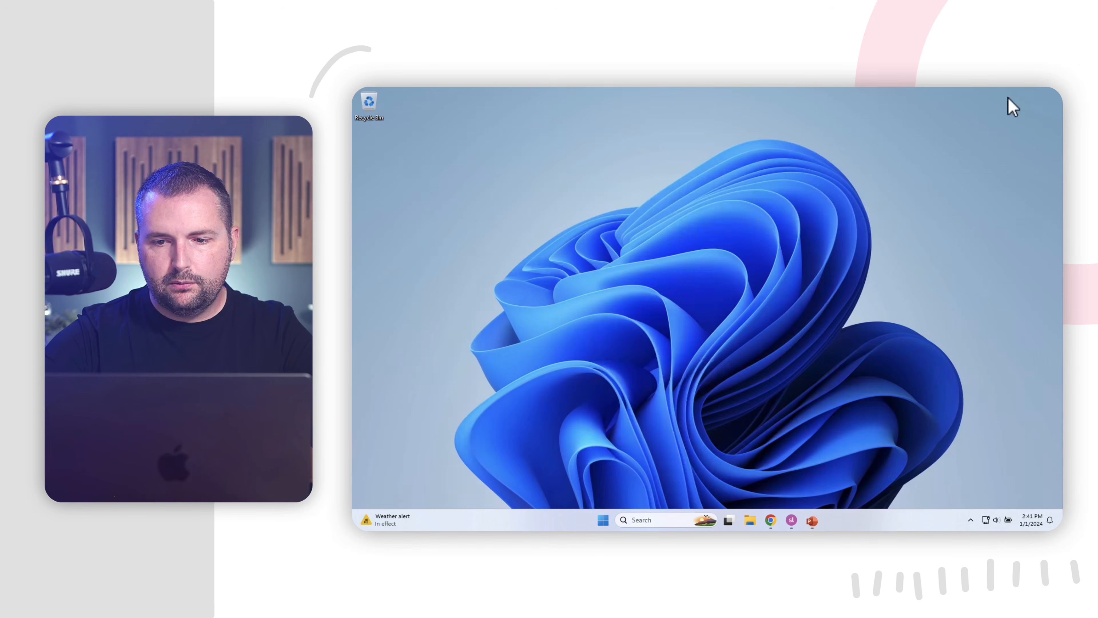
In Storyline, drag Background.png from Documents onto the first slide and position it to cover the slide.
{"action": "left_click", "coordinate": [791, 520]}
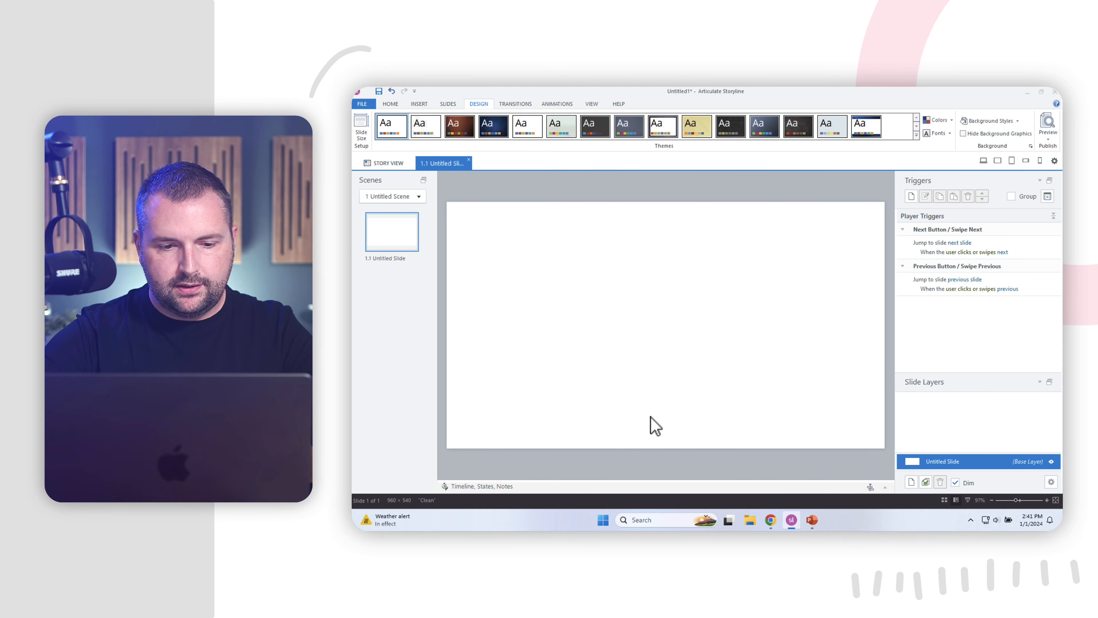
{"action": "left_click", "coordinate": [750, 520]}
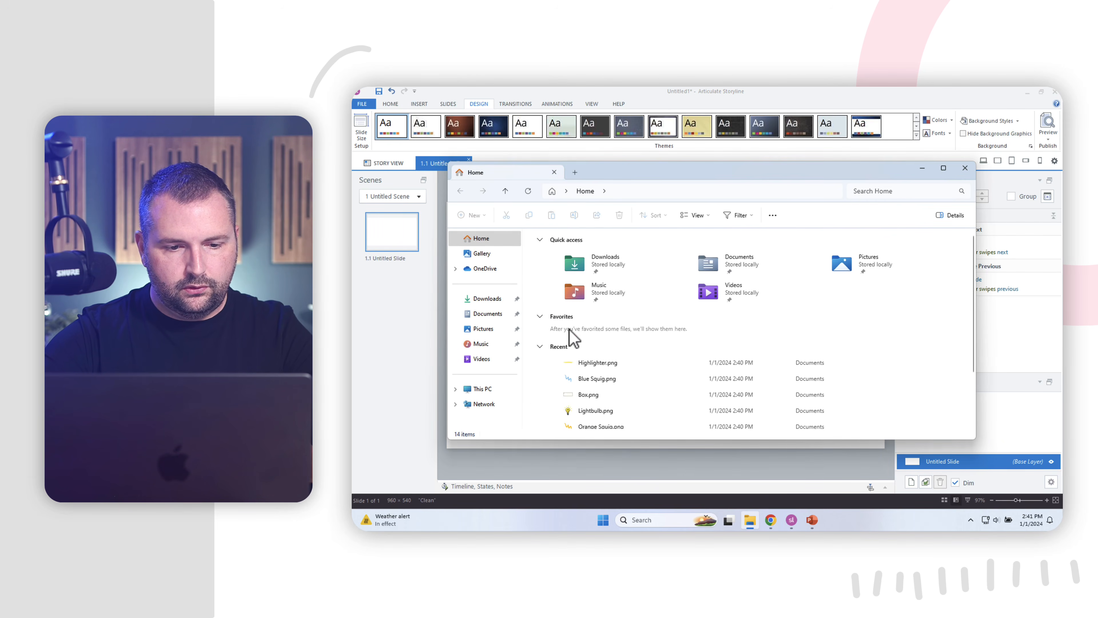
{"action": "left_click", "coordinate": [488, 313]}
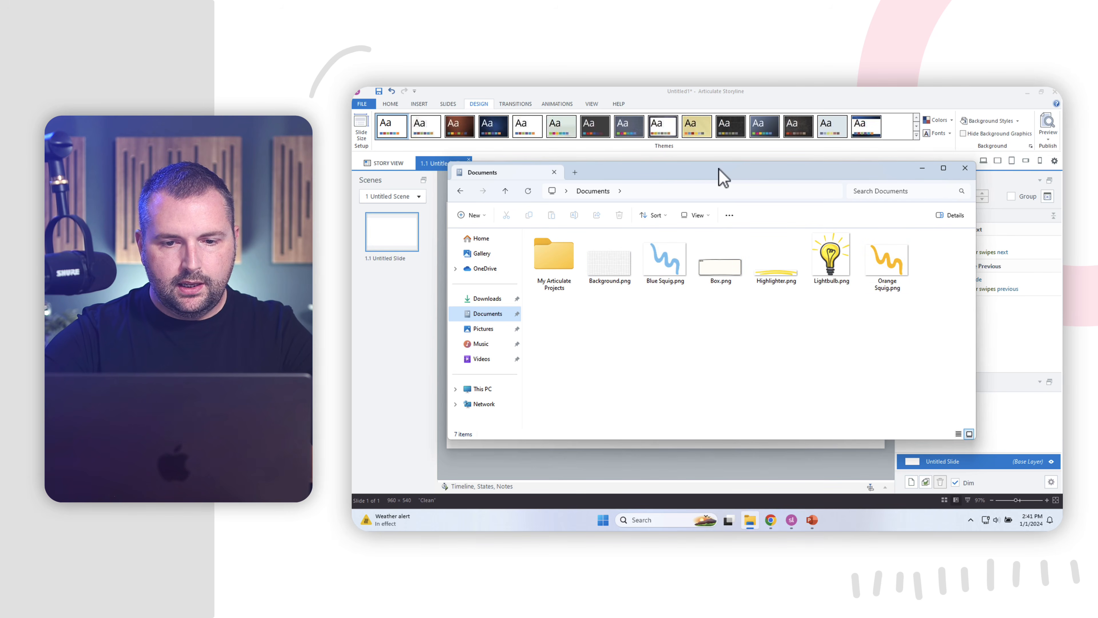
{"action": "left_click_drag", "start_coordinate": [724, 177], "coordinate": [830, 137]}
{"action": "left_click_drag", "start_coordinate": [718, 207], "coordinate": [533, 281]}
{"action": "key", "text": "ctrl+v"}
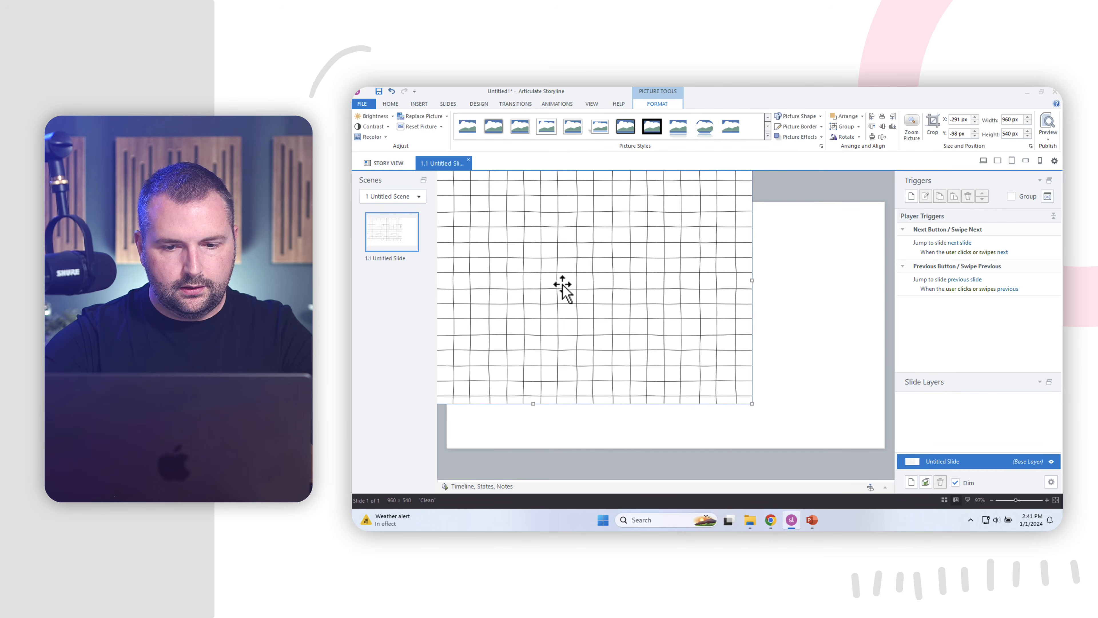
{"action": "left_click_drag", "start_coordinate": [561, 290], "coordinate": [703, 334]}
Add Box.png to the slide, resize it to 789 by 296 px and center it on the grid.
{"action": "left_click", "coordinate": [753, 523]}
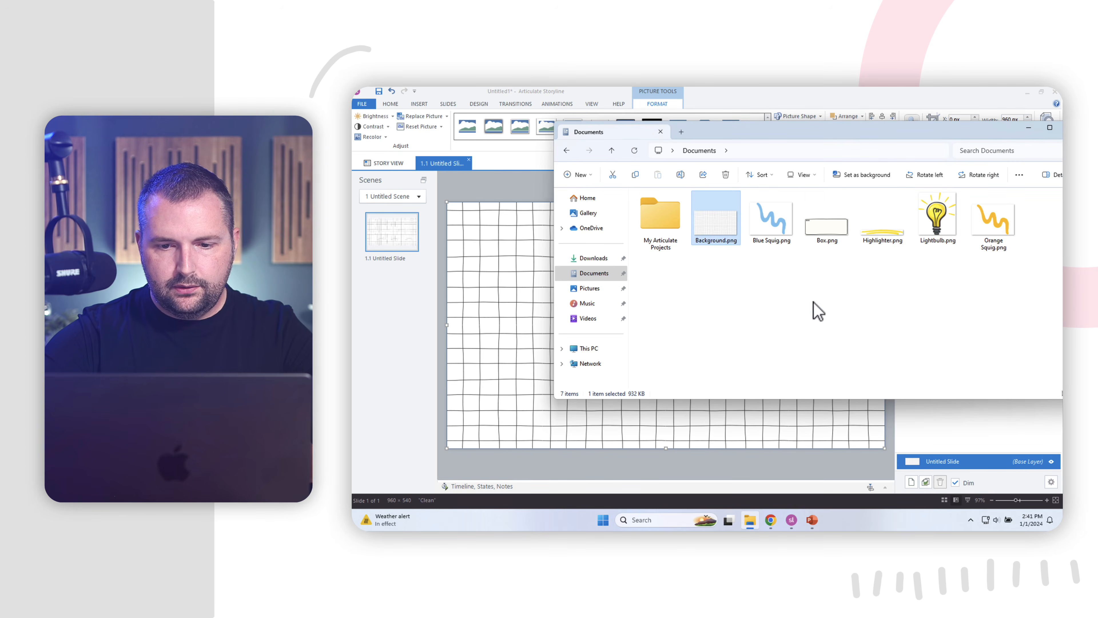
{"action": "left_click", "coordinate": [823, 237]}
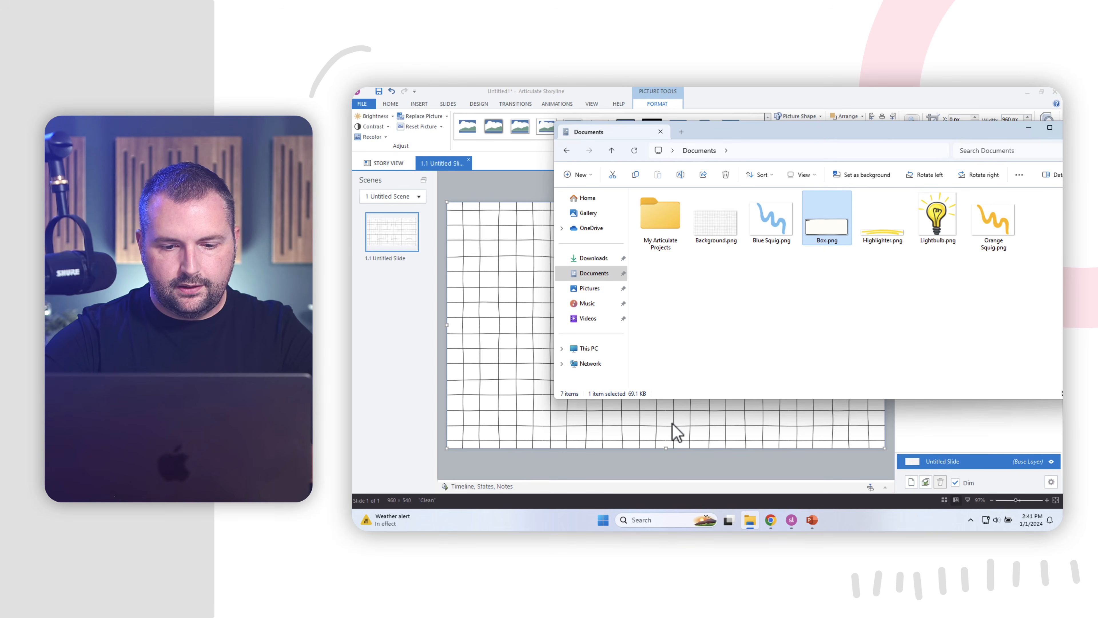
{"action": "left_click_drag", "start_coordinate": [676, 433], "coordinate": [658, 339]}
{"action": "left_click_drag", "start_coordinate": [885, 242], "coordinate": [806, 276]}
{"action": "left_click_drag", "start_coordinate": [719, 322], "coordinate": [747, 305]}
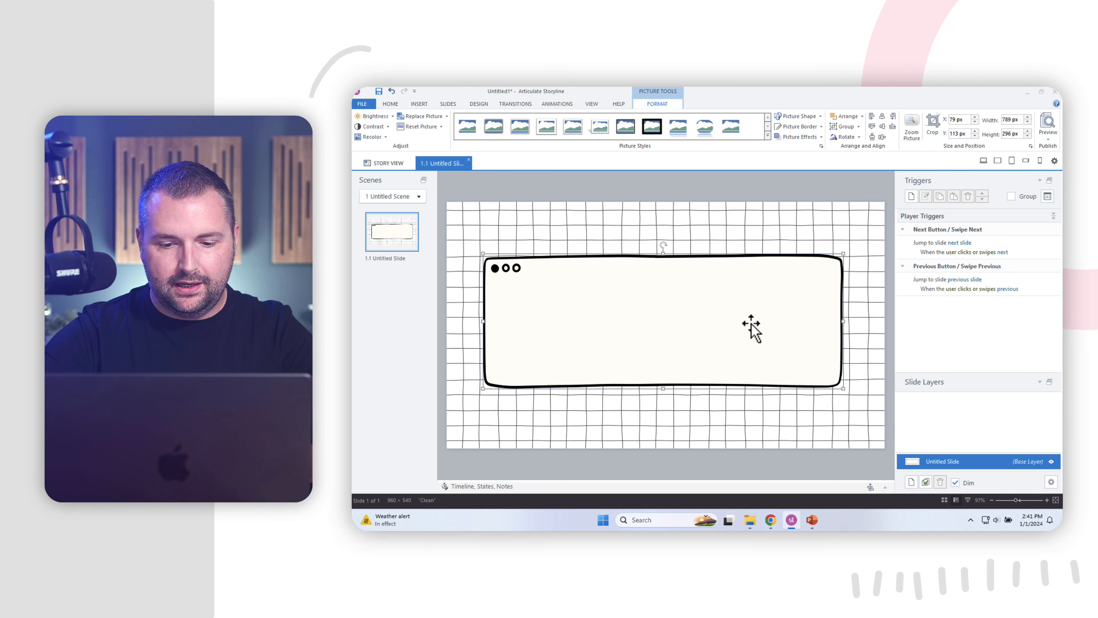
Add Lightbulb.png to the slide and move it to the box's right end.
{"action": "left_click", "coordinate": [751, 519]}
{"action": "left_click", "coordinate": [939, 222]}
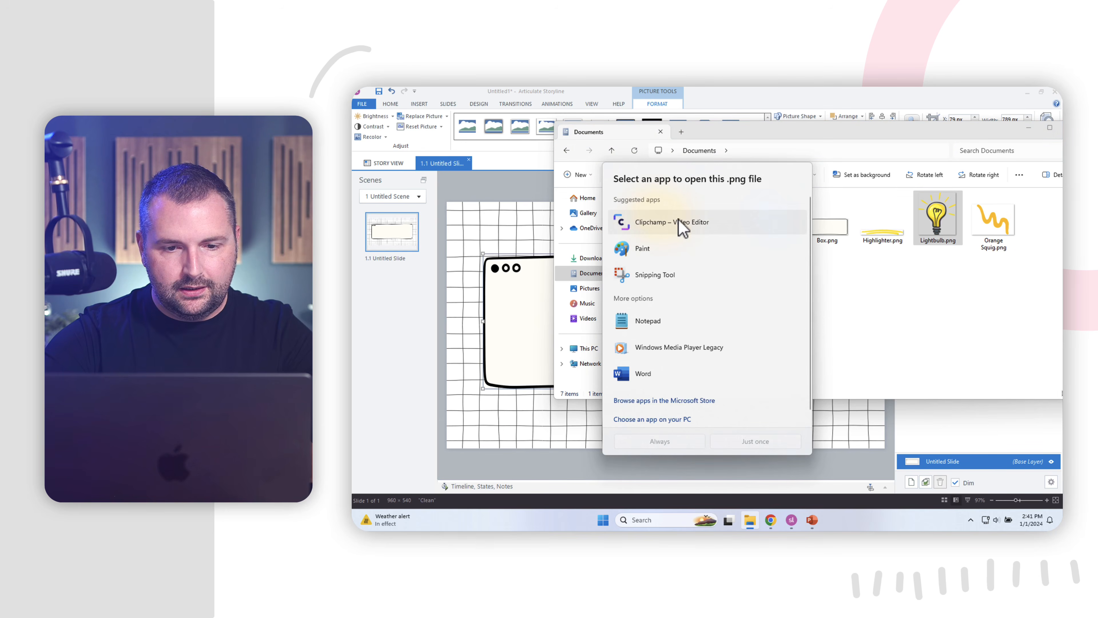
{"action": "left_click", "coordinate": [855, 277]}
{"action": "left_click_drag", "start_coordinate": [937, 218], "coordinate": [695, 289]}
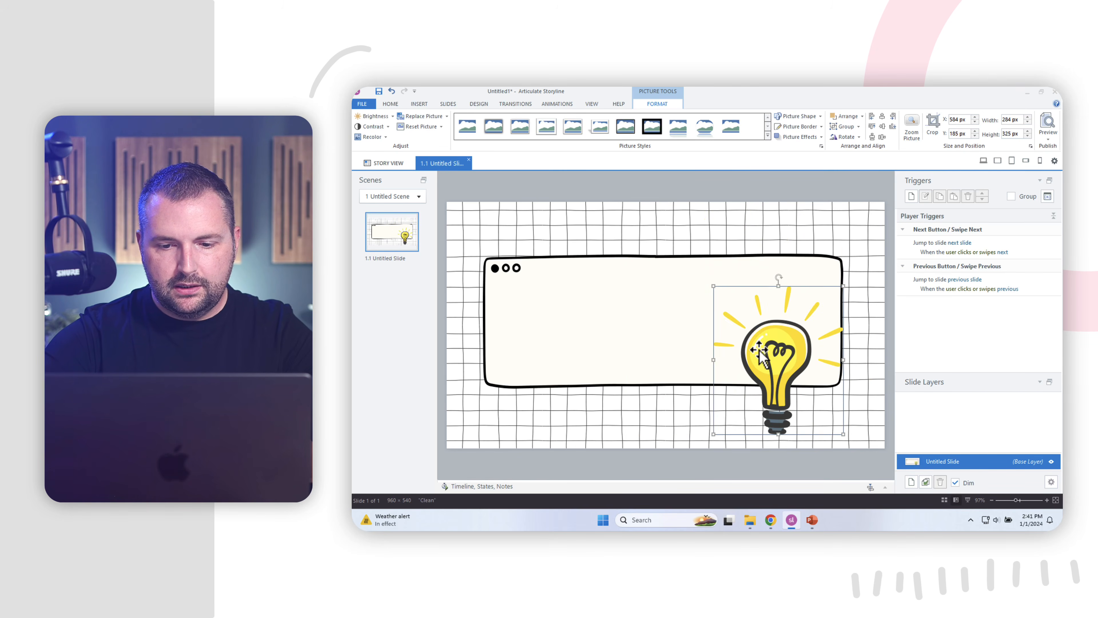
{"action": "left_click_drag", "start_coordinate": [759, 351], "coordinate": [794, 303]}
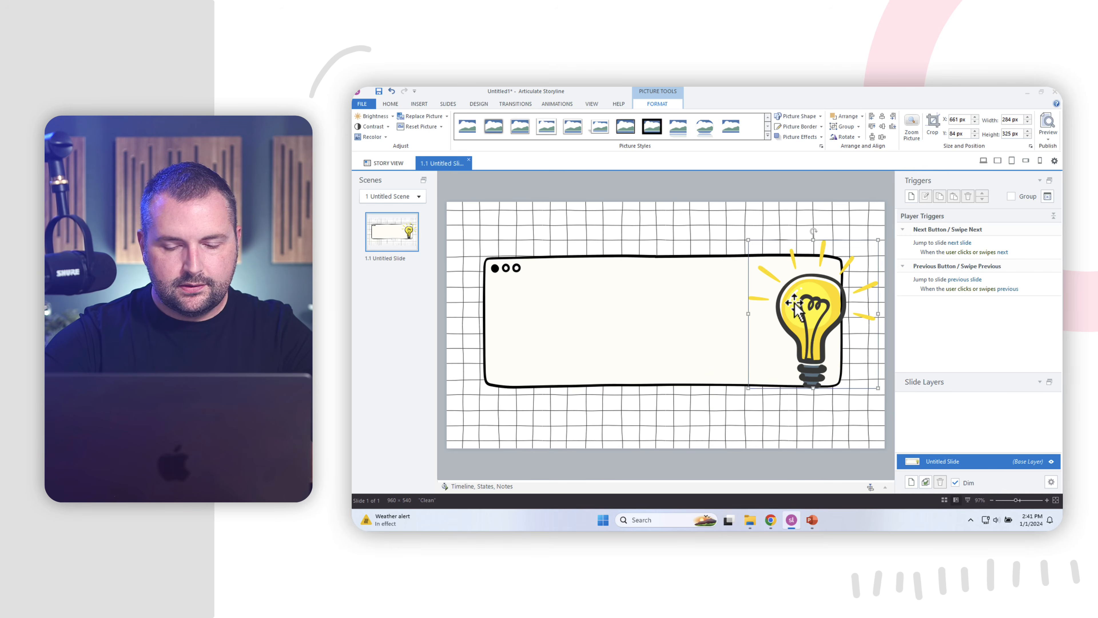
Add Orange Squig.png, shrink it to 345 by 248 px and move it near the top.
{"action": "left_click", "coordinate": [751, 520]}
{"action": "left_click", "coordinate": [993, 231]}
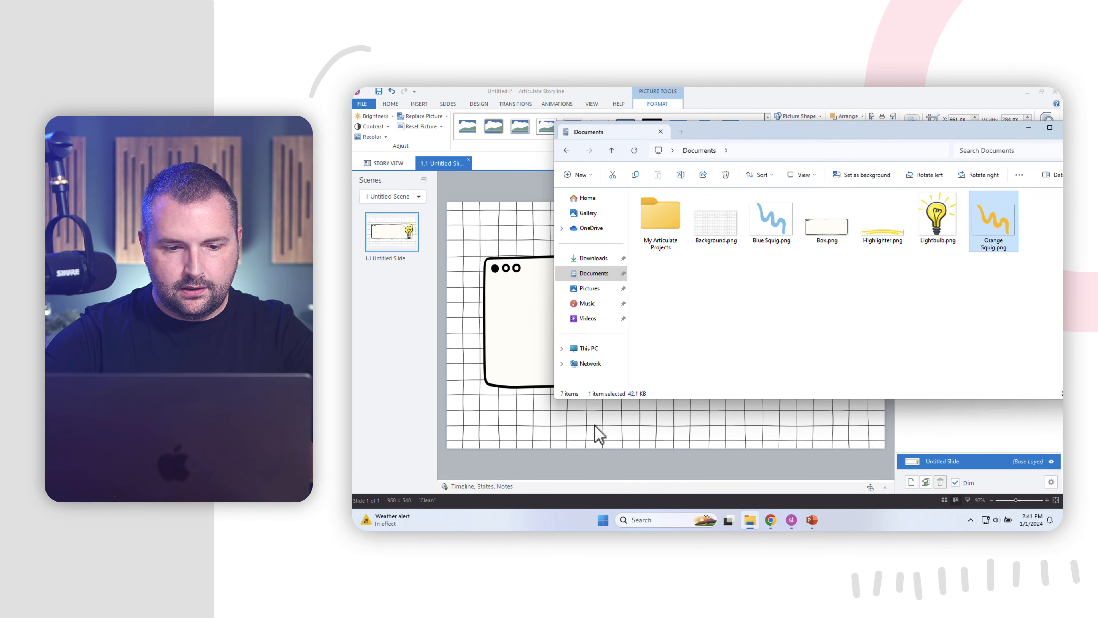
{"action": "left_click_drag", "start_coordinate": [599, 433], "coordinate": [733, 276]}
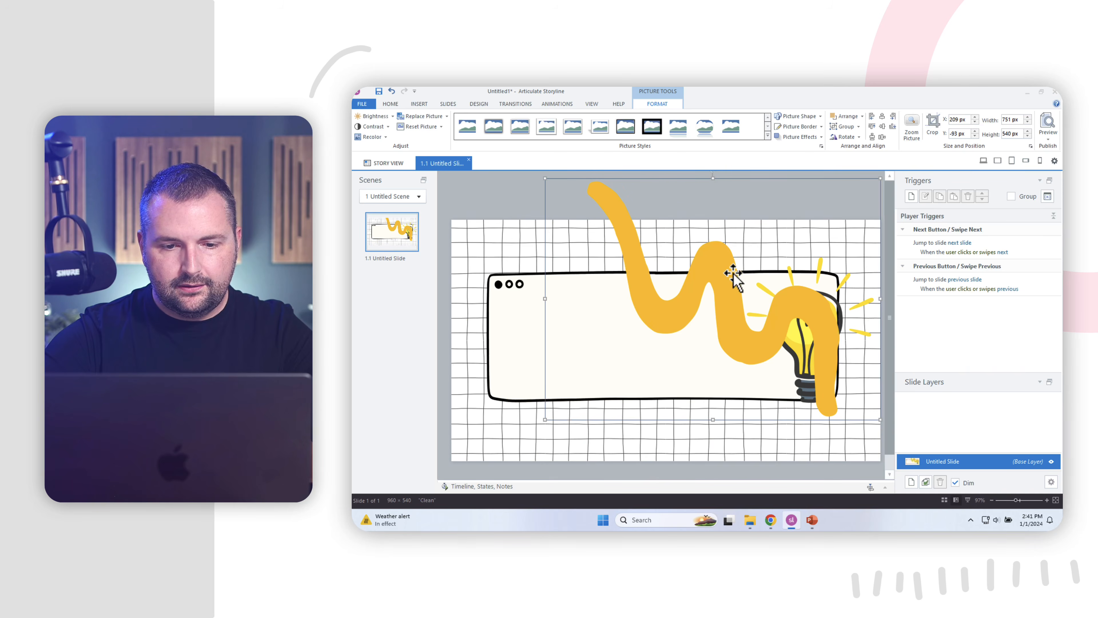
{"action": "left_click_drag", "start_coordinate": [544, 179], "coordinate": [728, 293]}
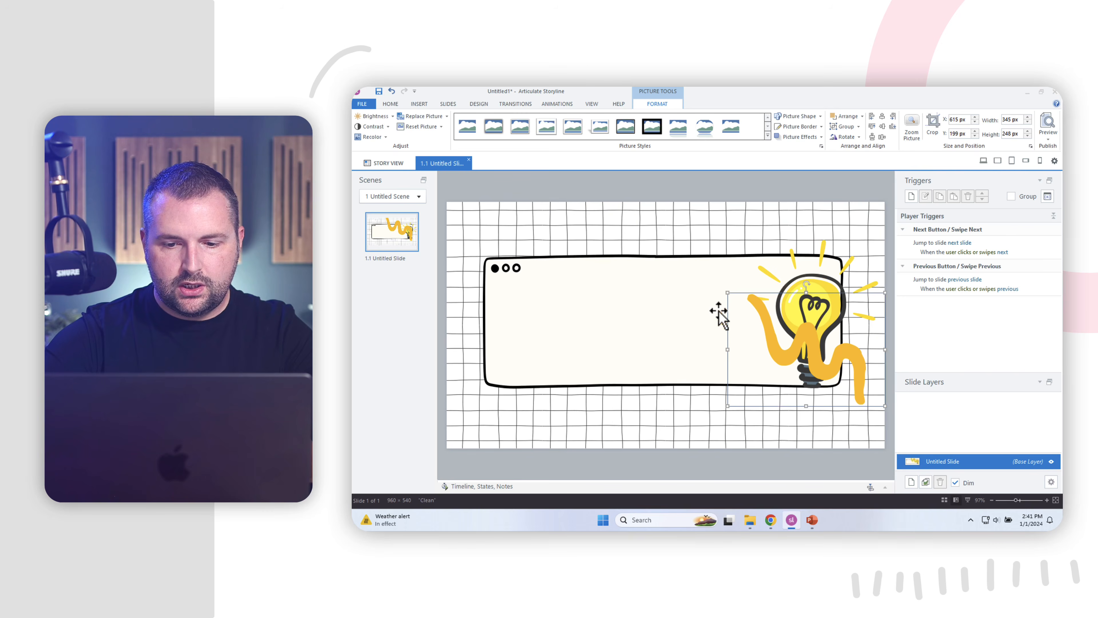
{"action": "left_click_drag", "start_coordinate": [797, 349], "coordinate": [837, 226]}
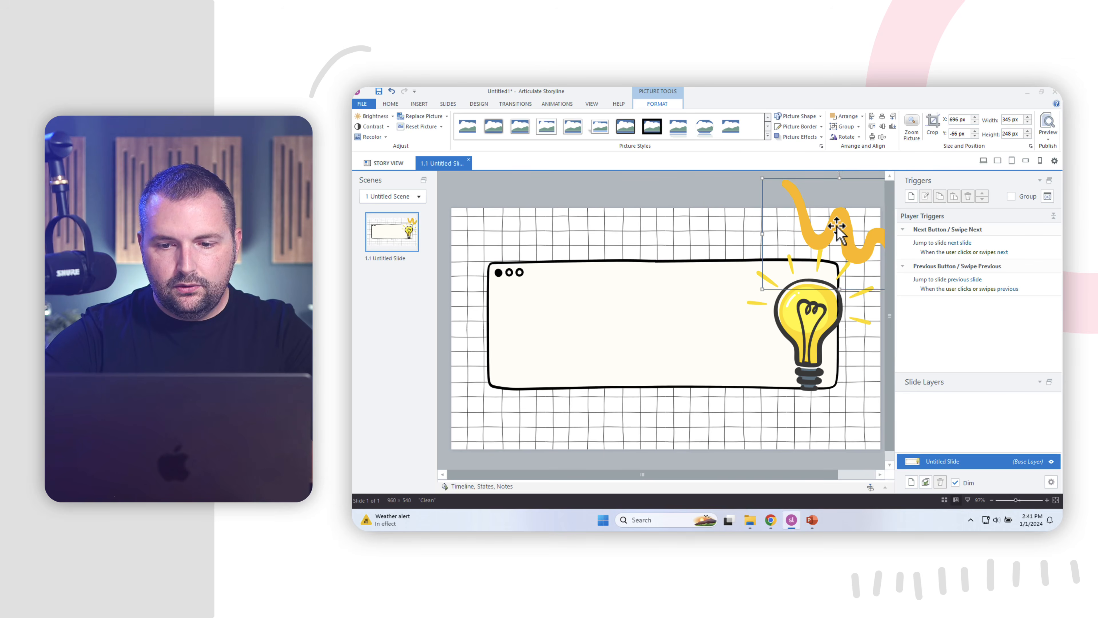